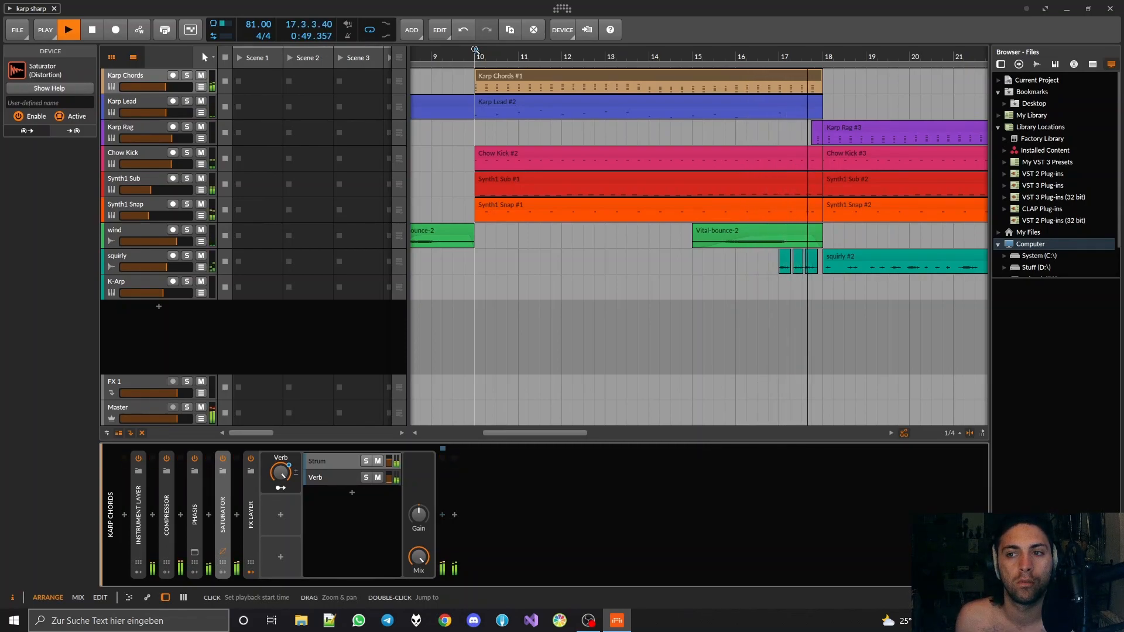
Stop playback and collapse the FX Layer device of the Karp Chords track, hiding its modulators.
key("space")
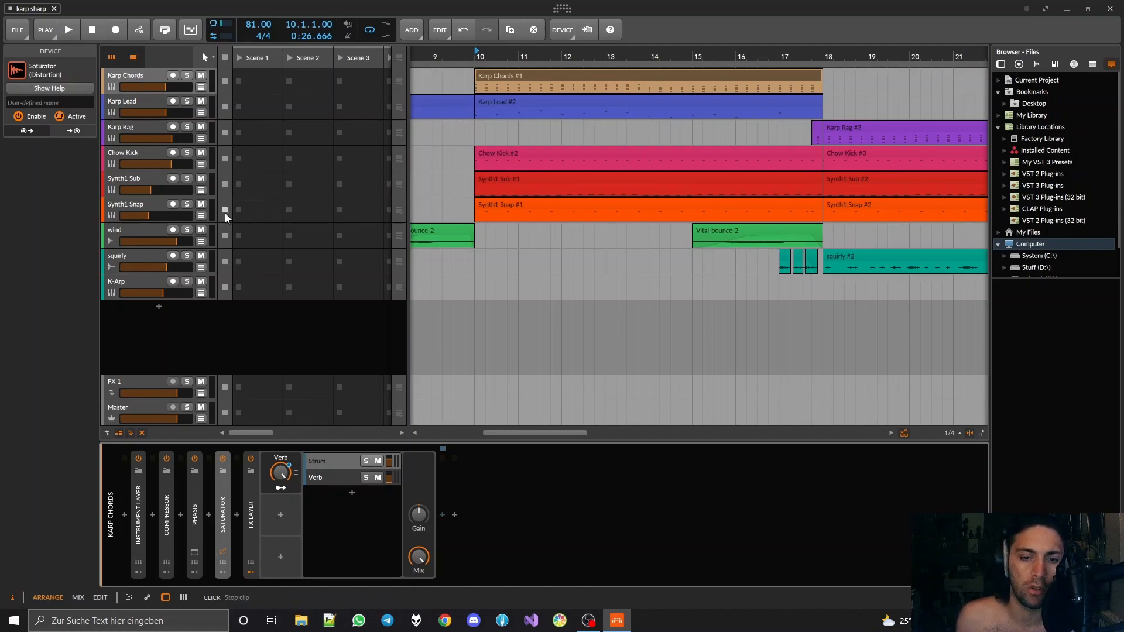
left_click(247, 518)
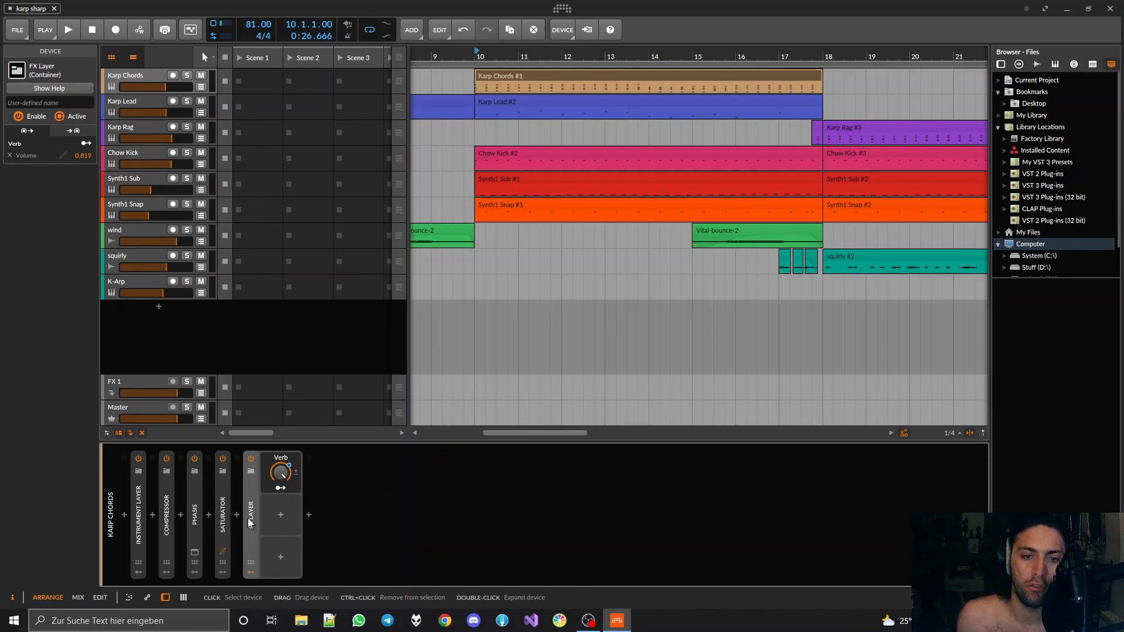
left_click(249, 574)
Solo the Karp Chords track and audition it from bar 10.
left_click(187, 75)
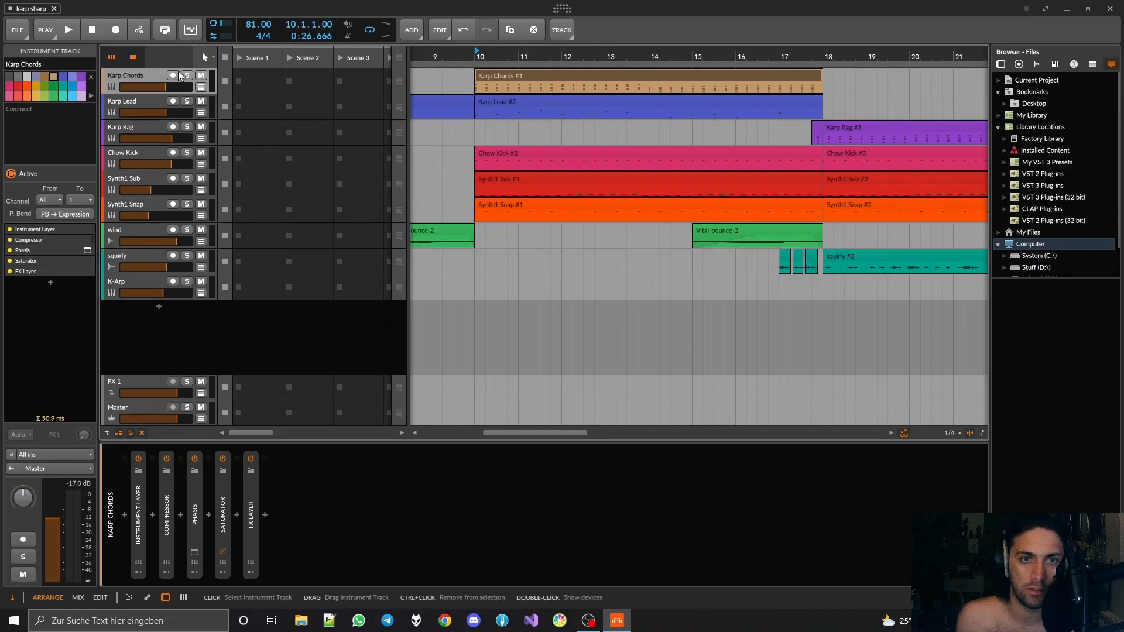
key("space")
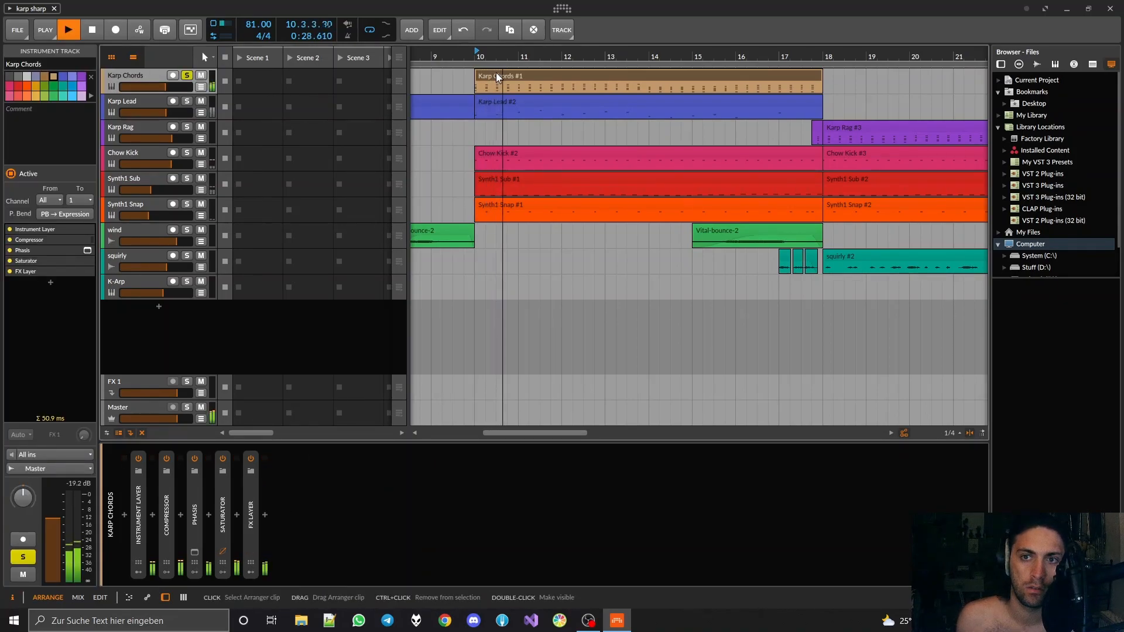
key("space")
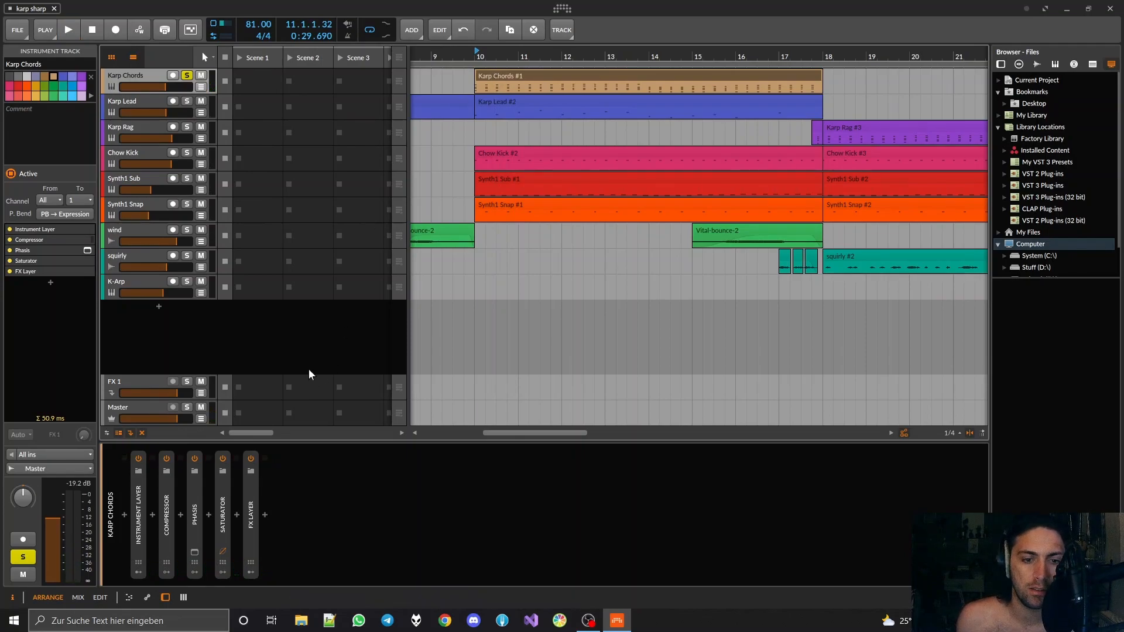
Expand the Instrument Layer and its first Human Karp chain, inspect the Karp synth's plug-in window and close it.
double_click(142, 503)
left_click(188, 461)
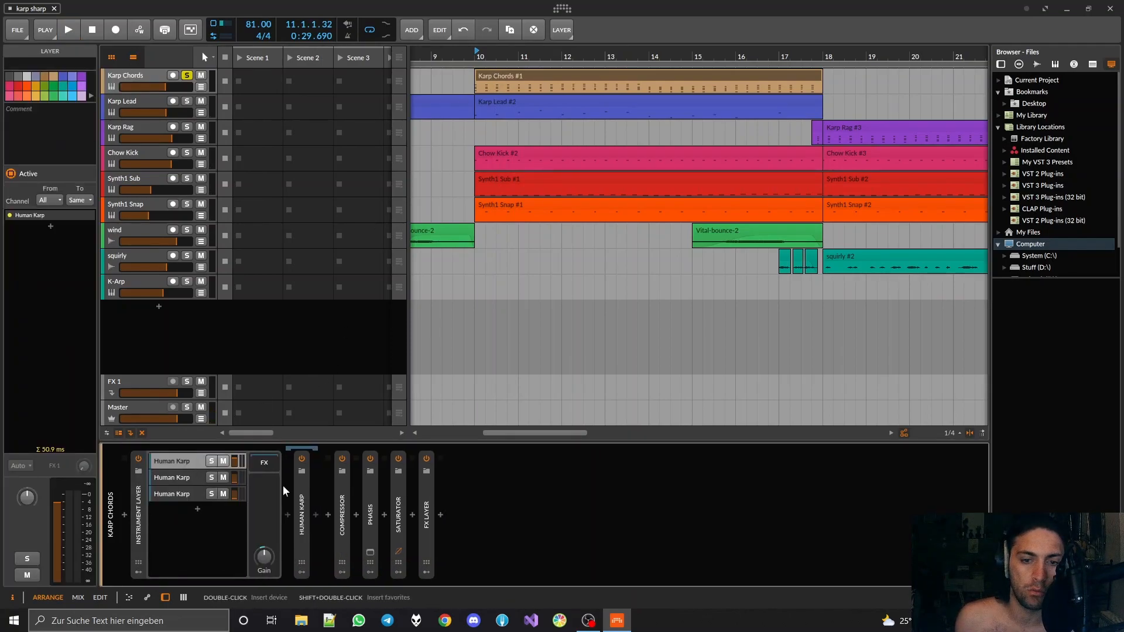
double_click(301, 509)
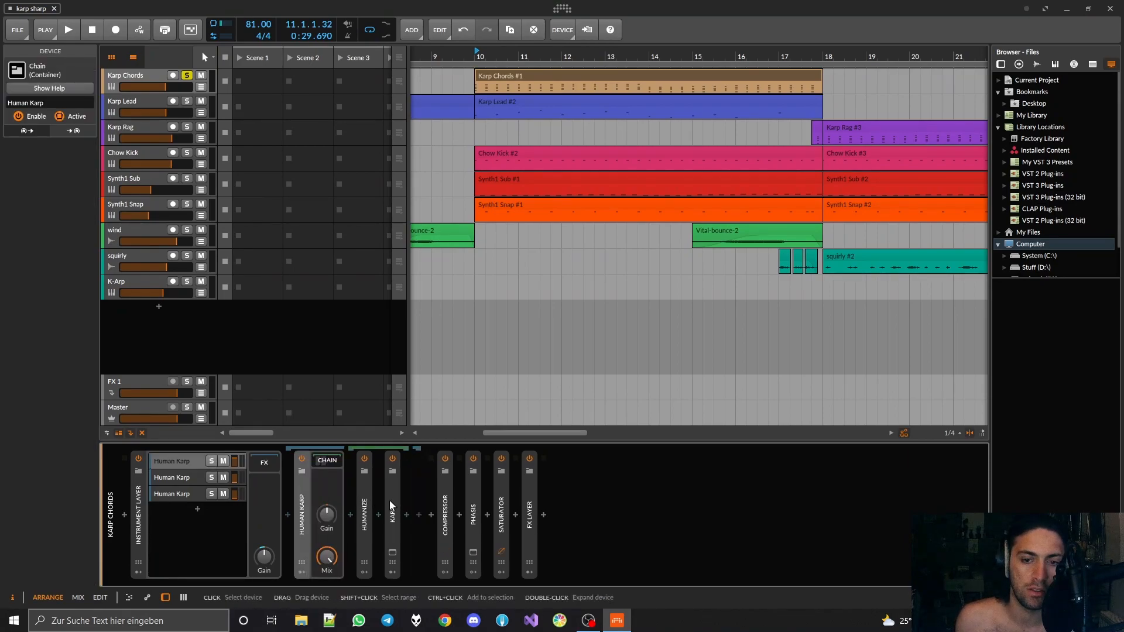
left_click(390, 504)
left_click(393, 552)
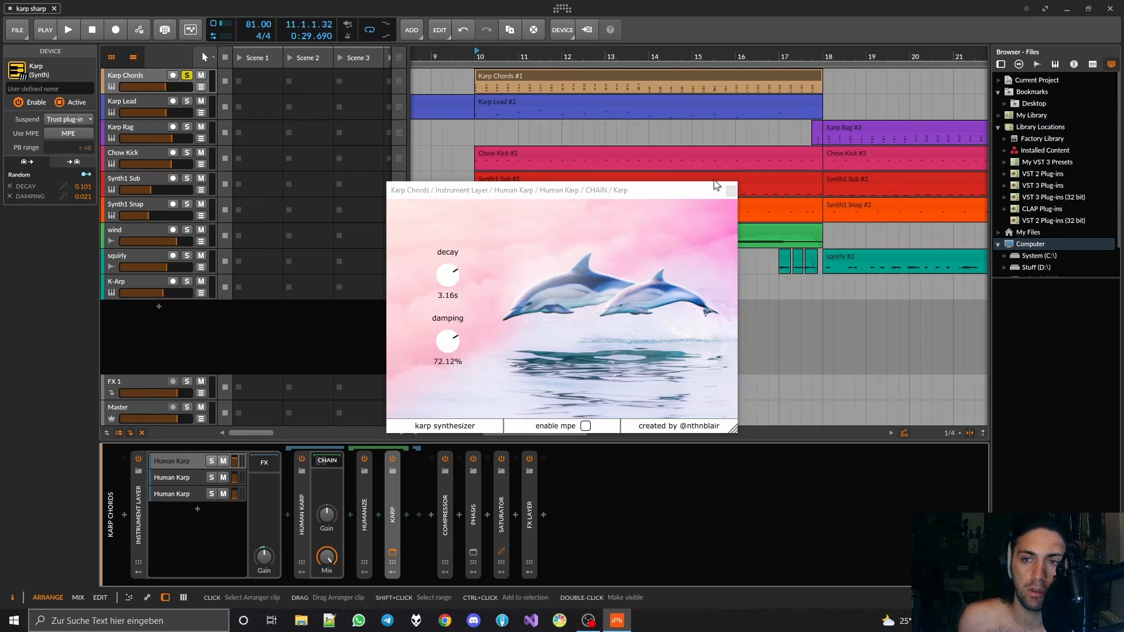
left_click(731, 191)
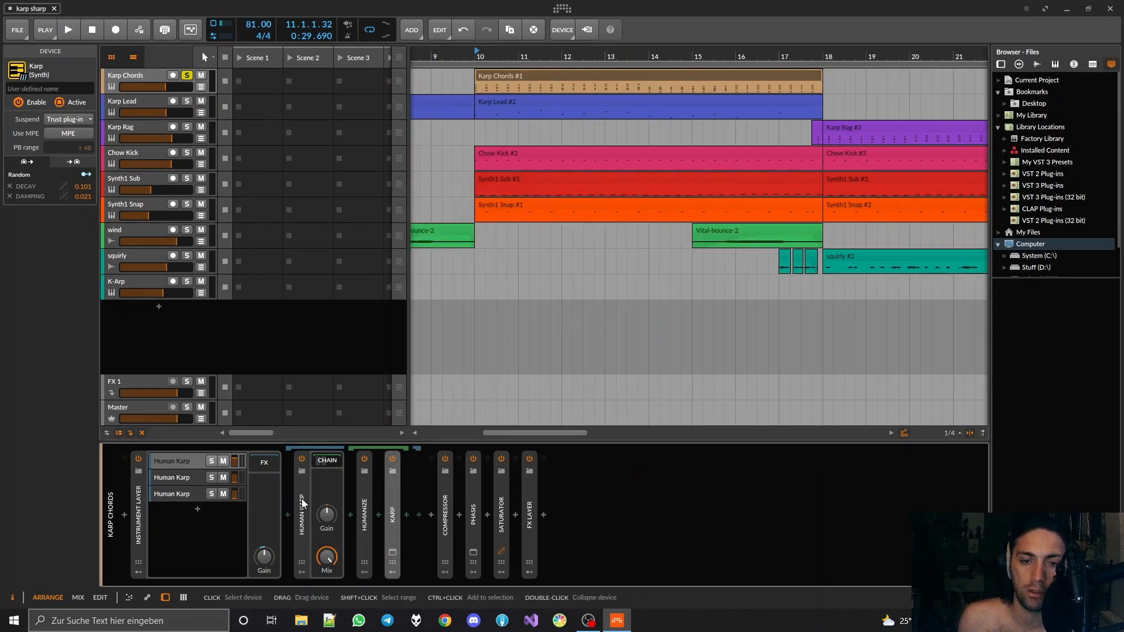
Check the Humanize device, collapse the Human Karp chain and collapse the Instrument Layer.
left_click(362, 507)
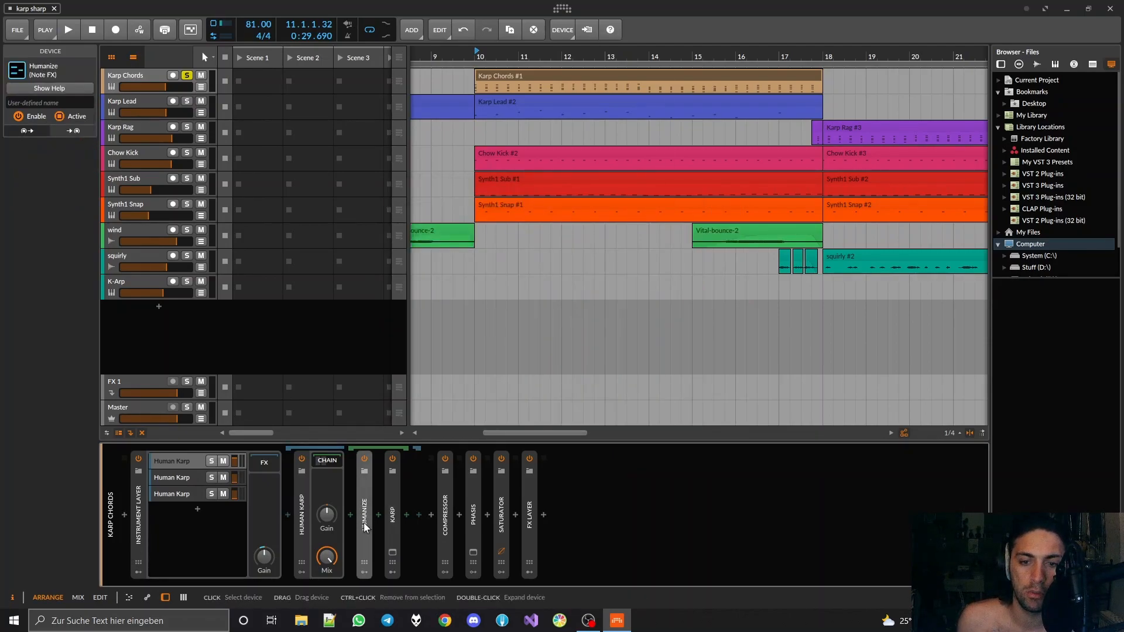
double_click(301, 517)
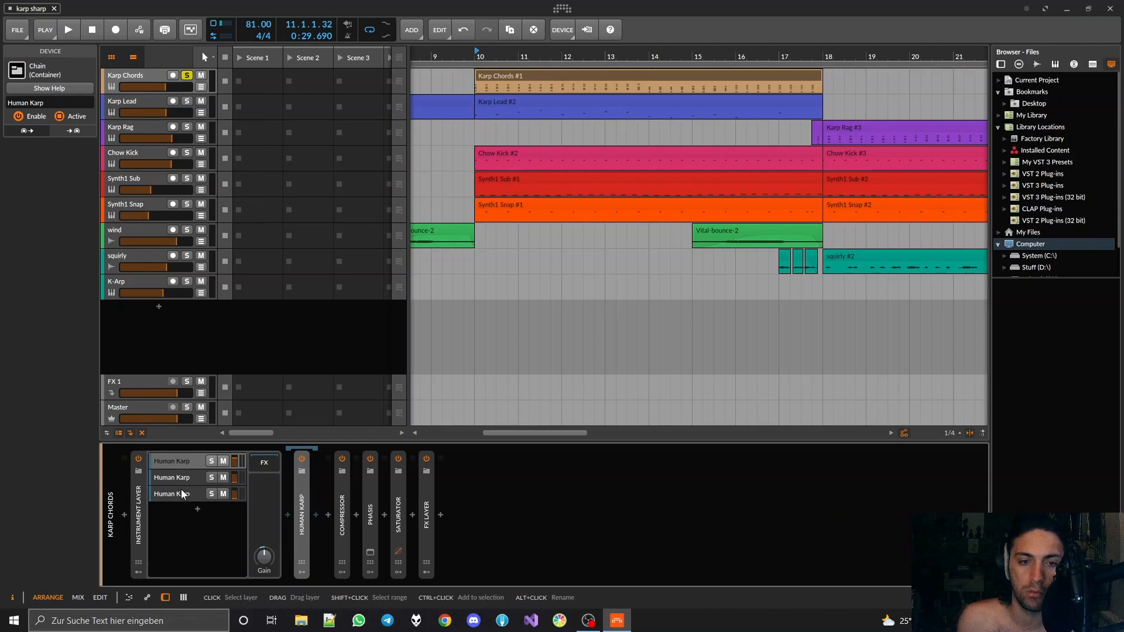
double_click(136, 504)
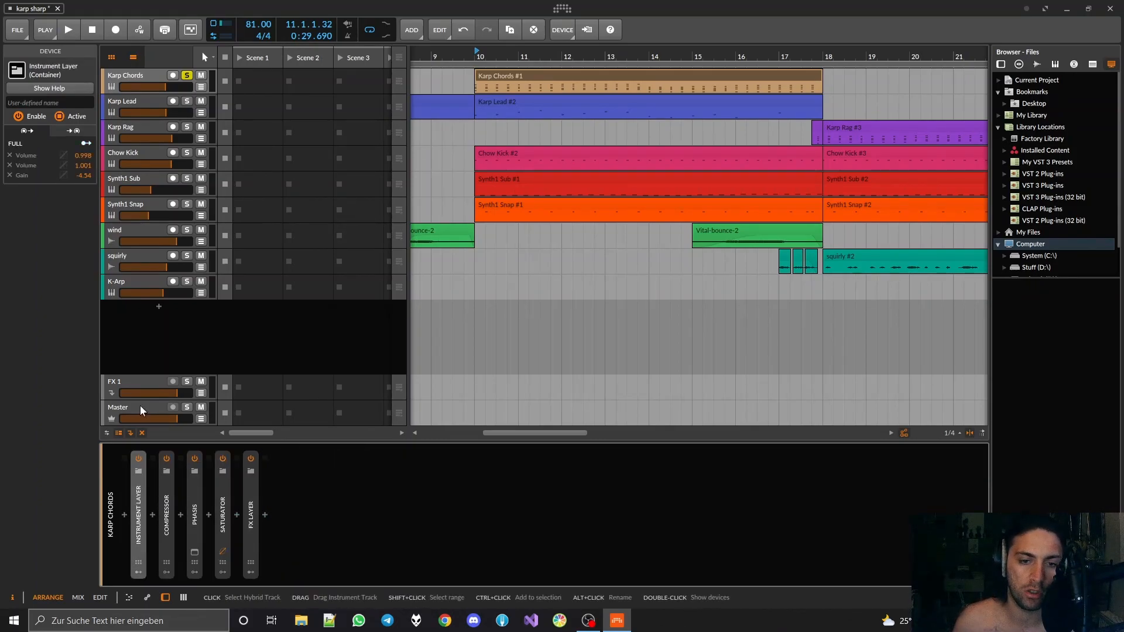
Go through the Compressor, Phasis and Saturator devices and expand the FX Layer to show its layers.
left_click(169, 497)
left_click(195, 499)
left_click(223, 510)
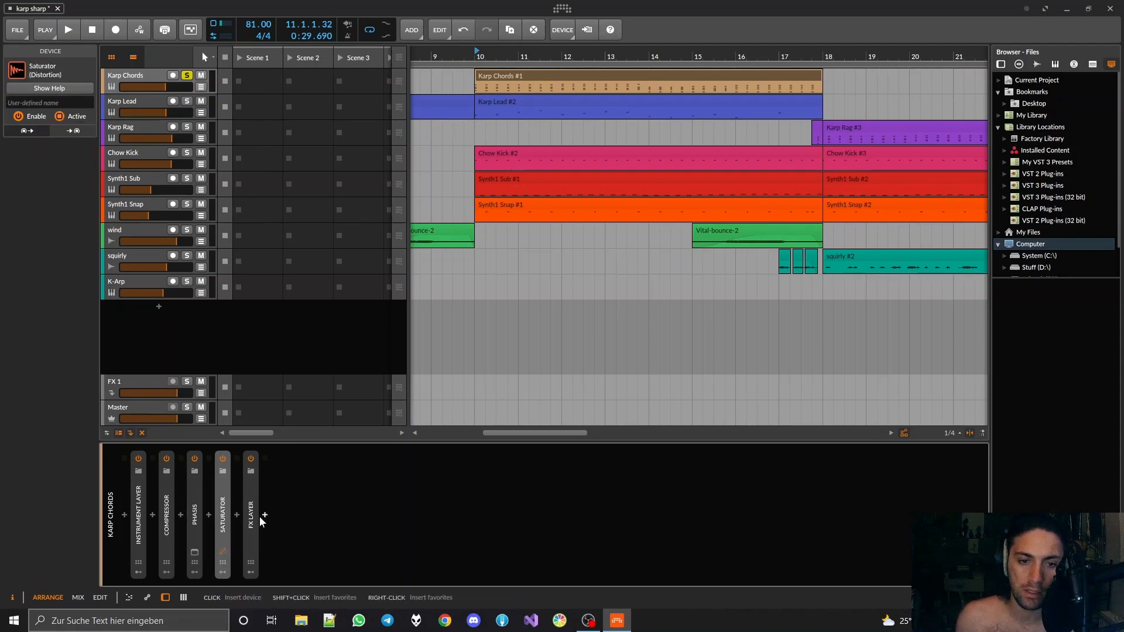
double_click(253, 514)
Mute the Verb layer, select the Strum layer and audition the soloed chords from bar 10.
left_click(300, 479)
left_click(335, 477)
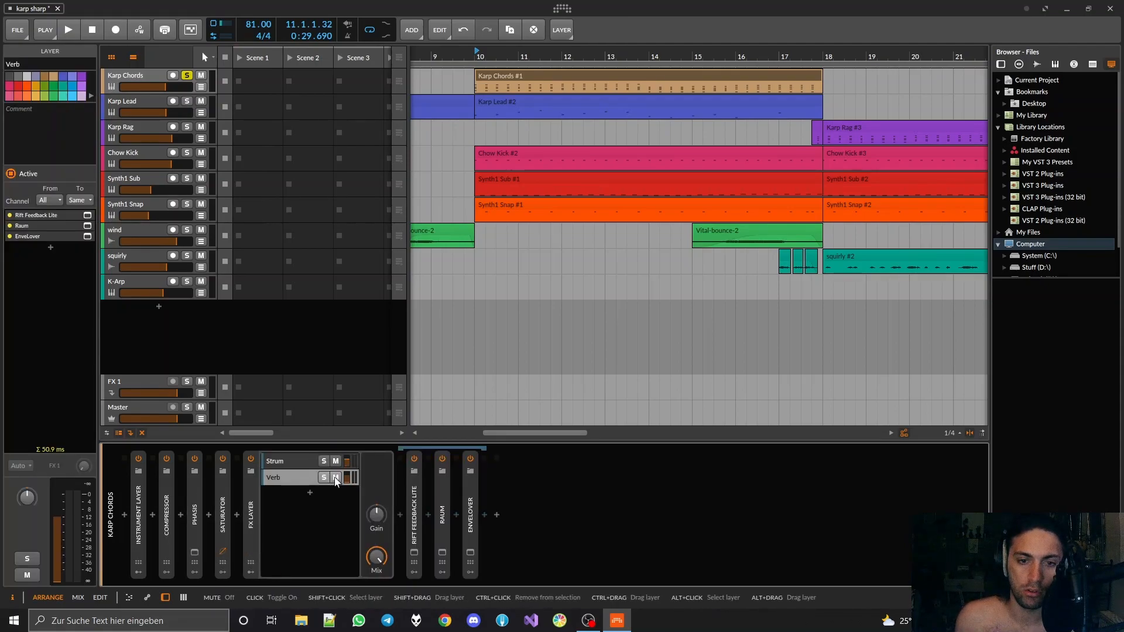
left_click(307, 466)
key("space")
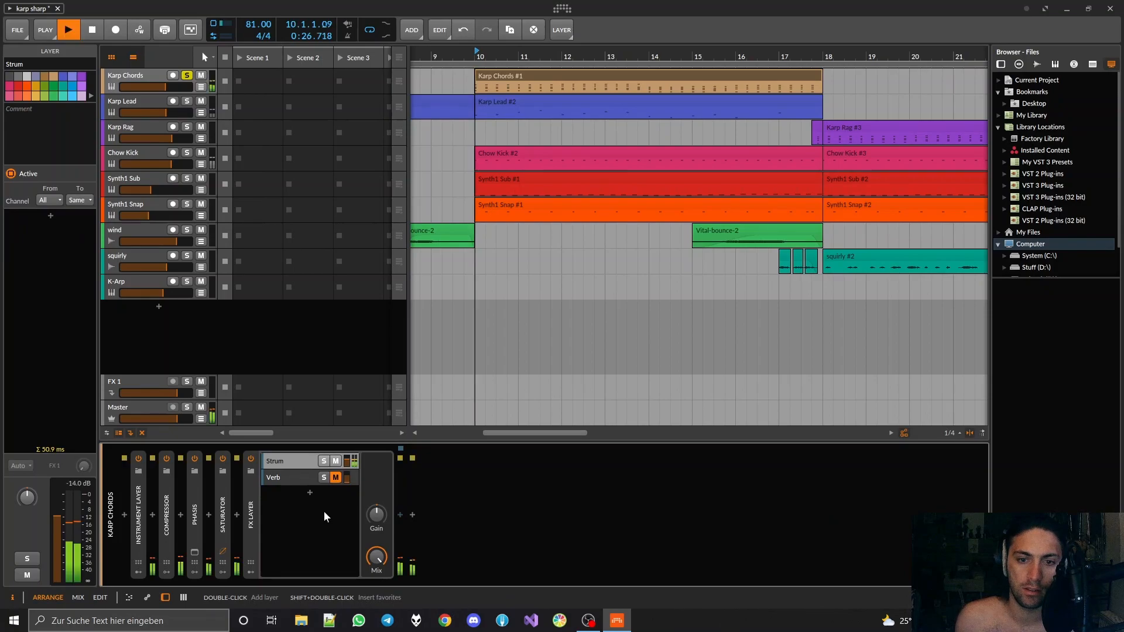
key("space")
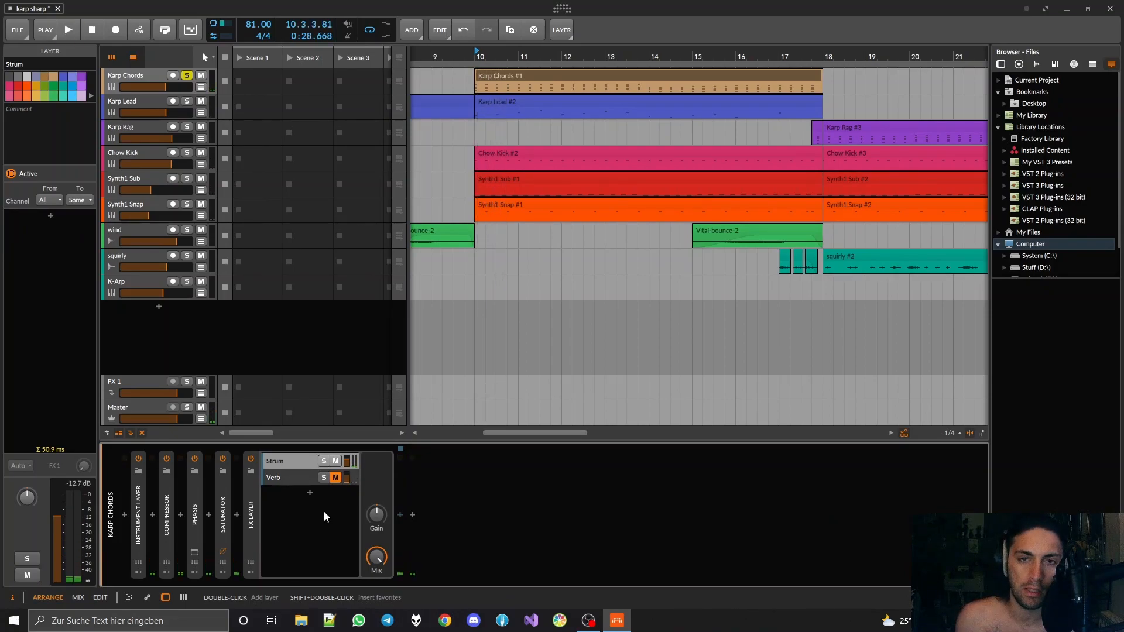
Turn off solo on the Karp Chords track and play the full arrangement with the Verb layer muted.
left_click(186, 75)
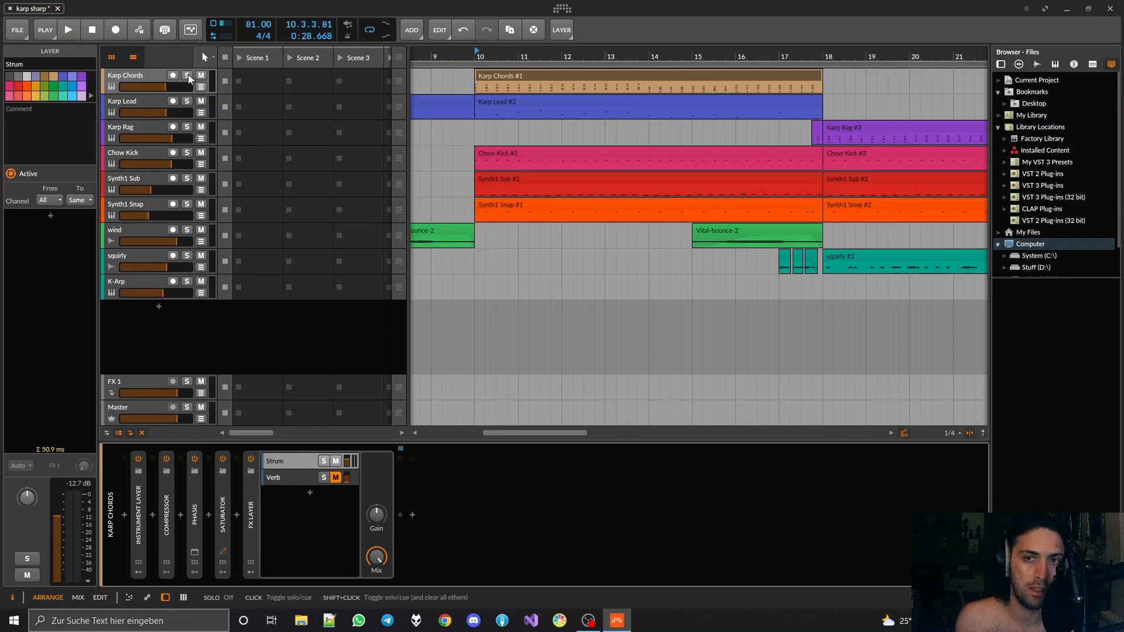
key("space")
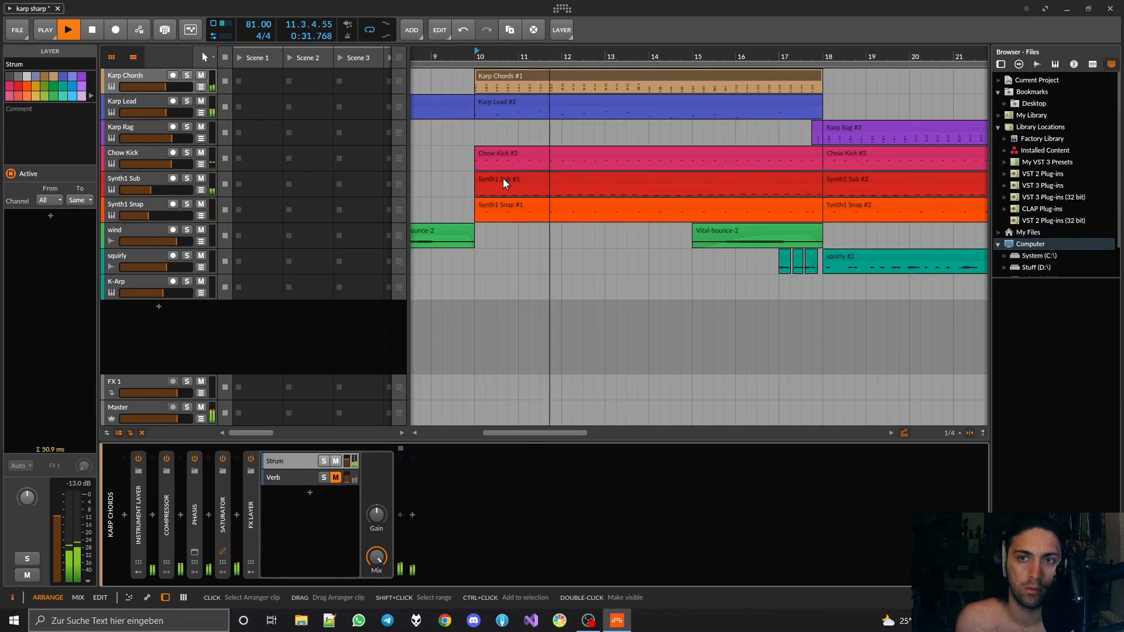
key("space")
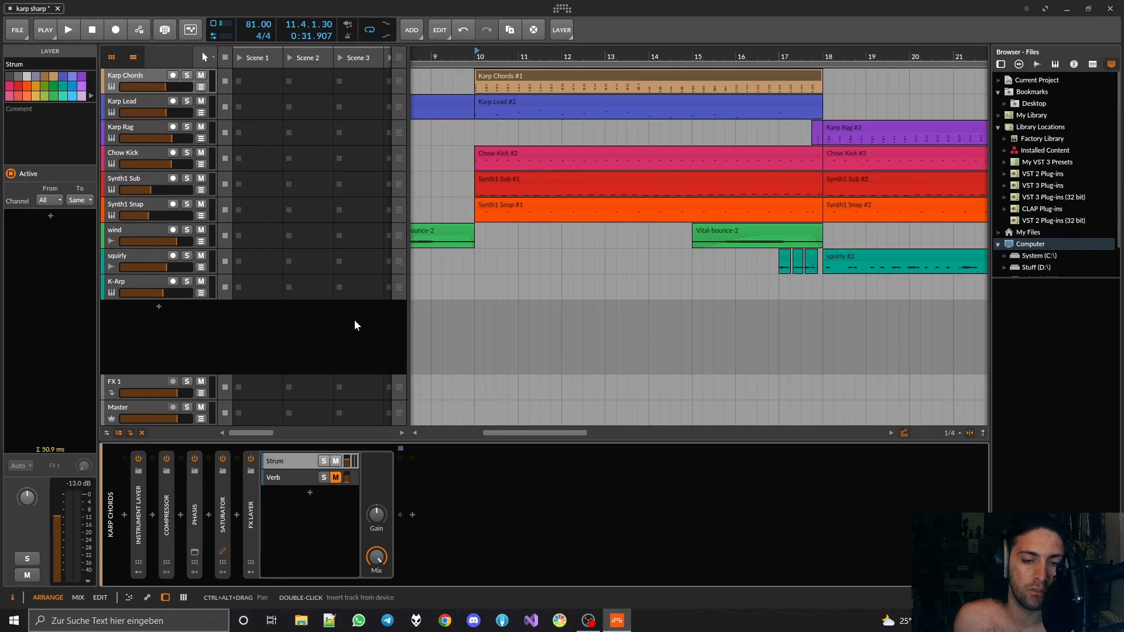
Unmute the Verb layer and play the arrangement, toggling the layer's mute on and off to compare the sound.
left_click(335, 477)
left_click(285, 478)
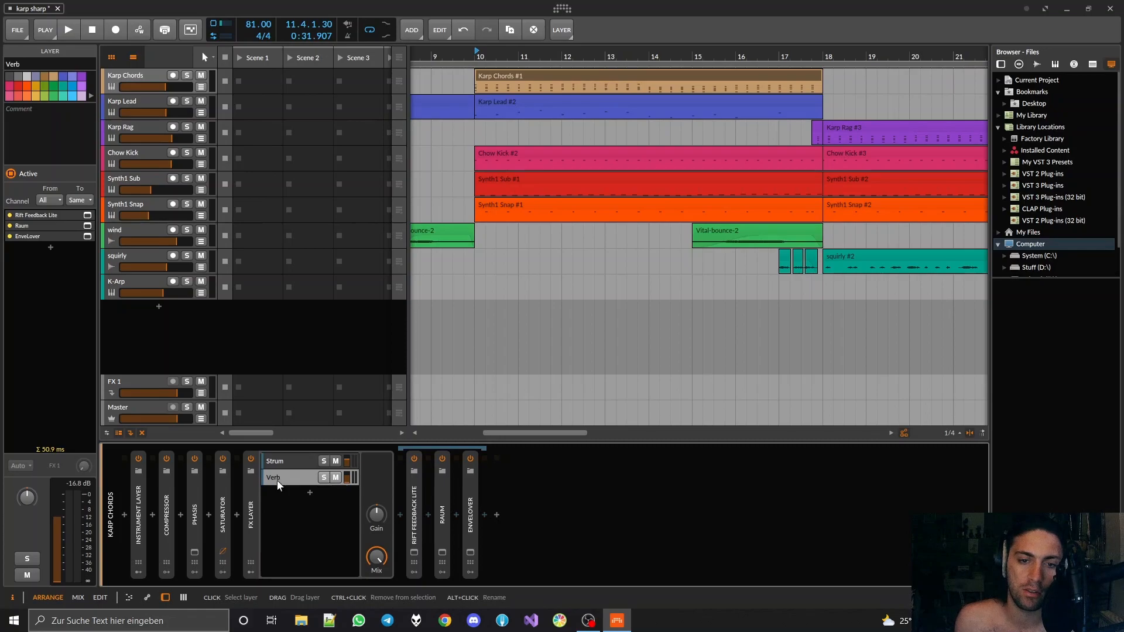
key("space")
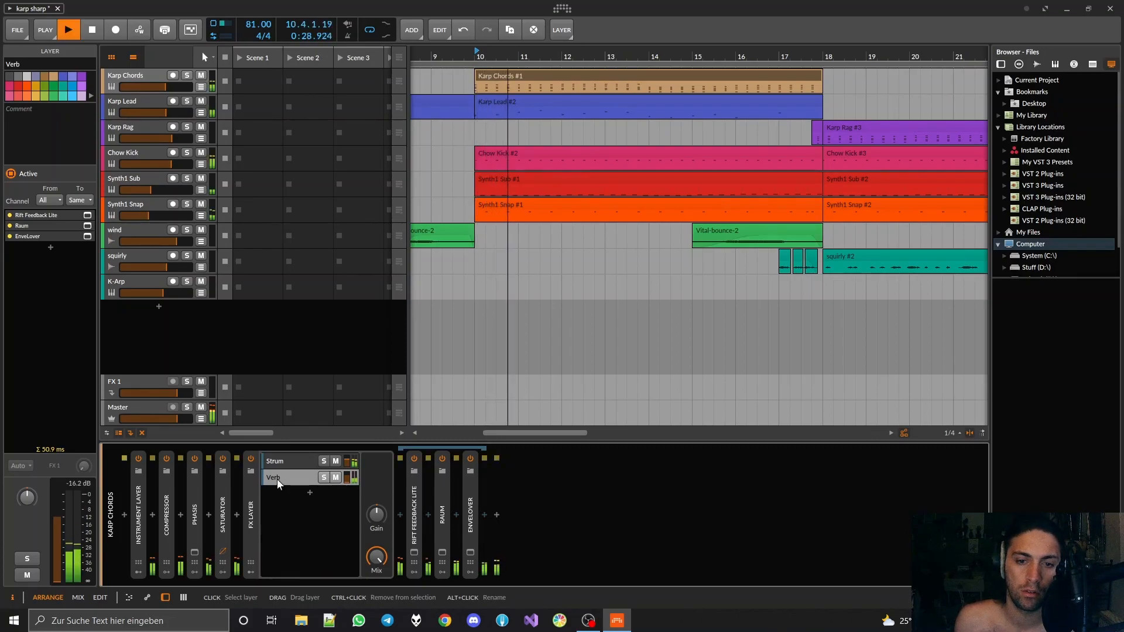
left_click(336, 478)
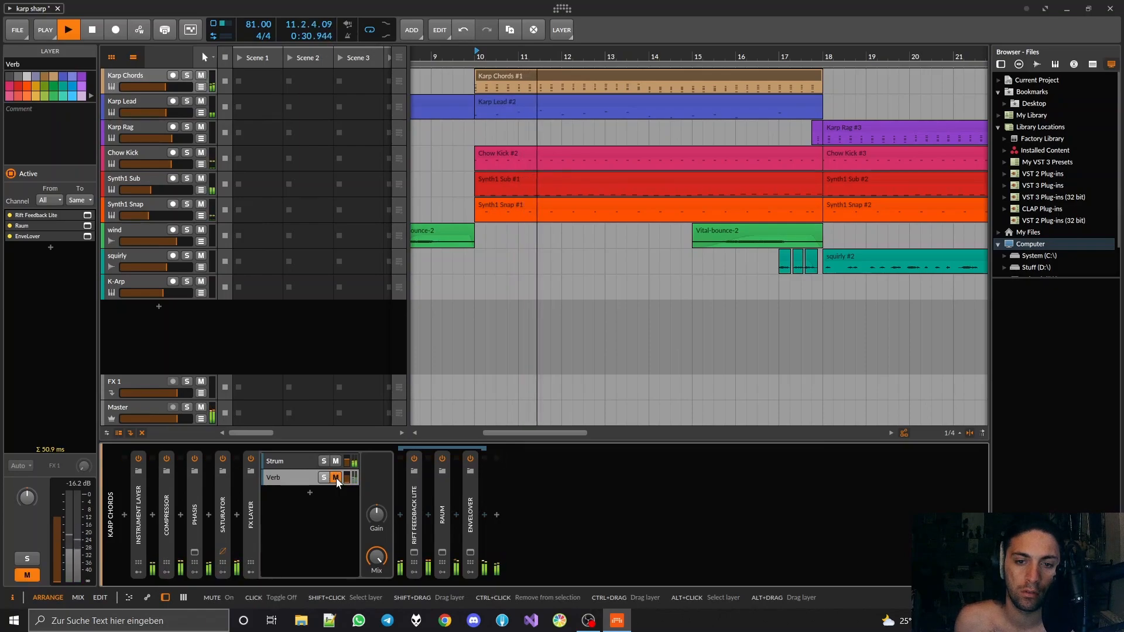
left_click(336, 477)
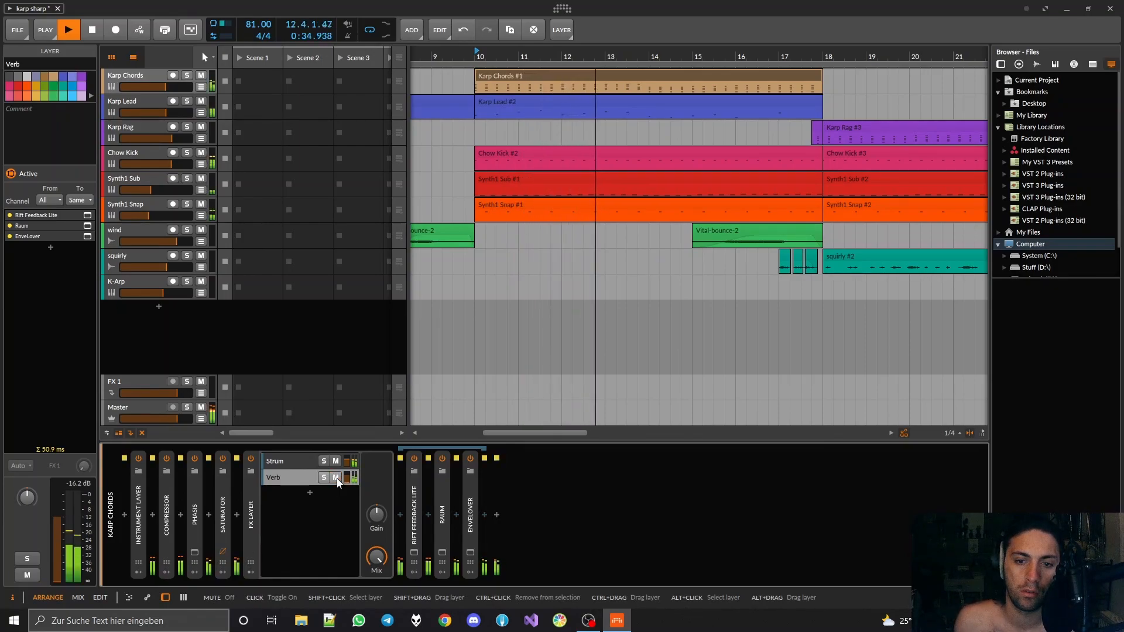
key("space")
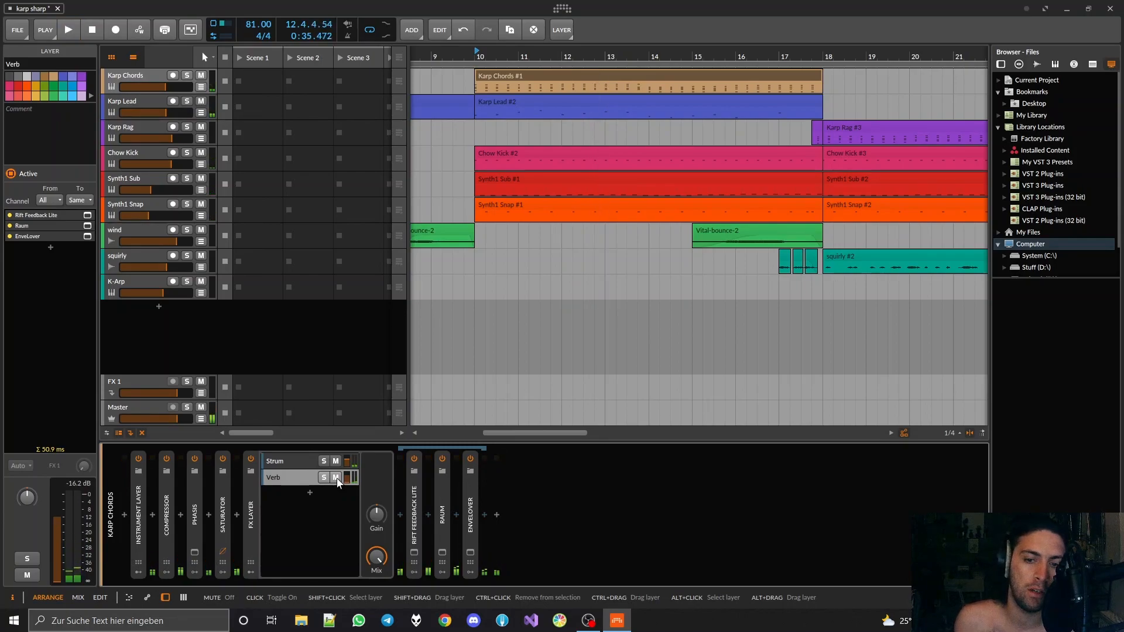
Disable the EnveLover device in the Verb layer and play the arrangement from bar 10 without it.
left_click(472, 502)
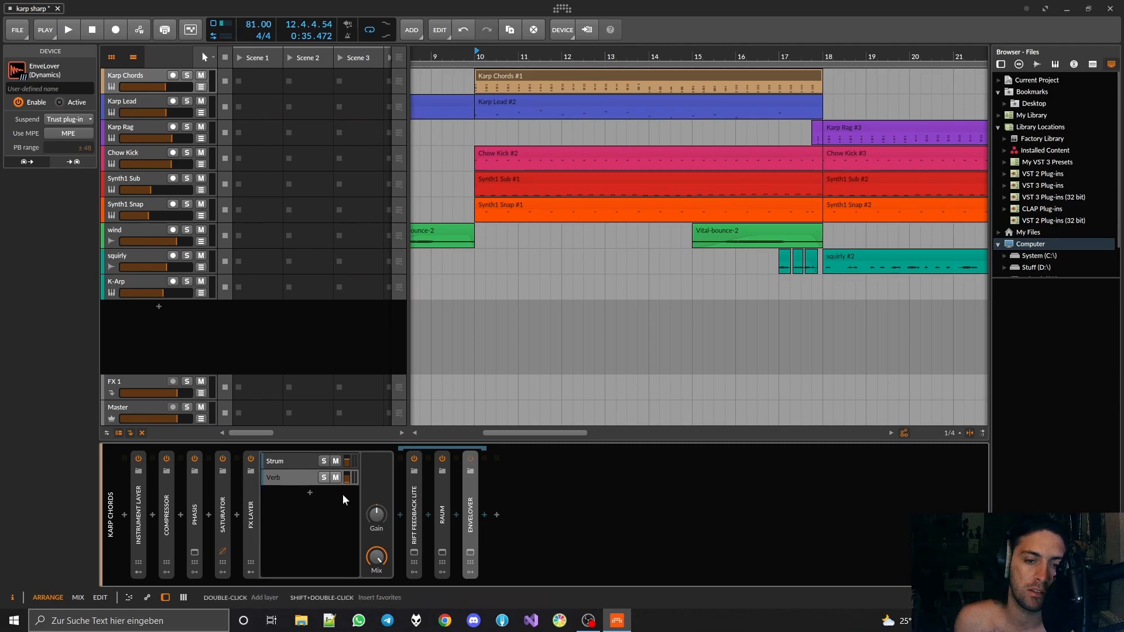
left_click(294, 479)
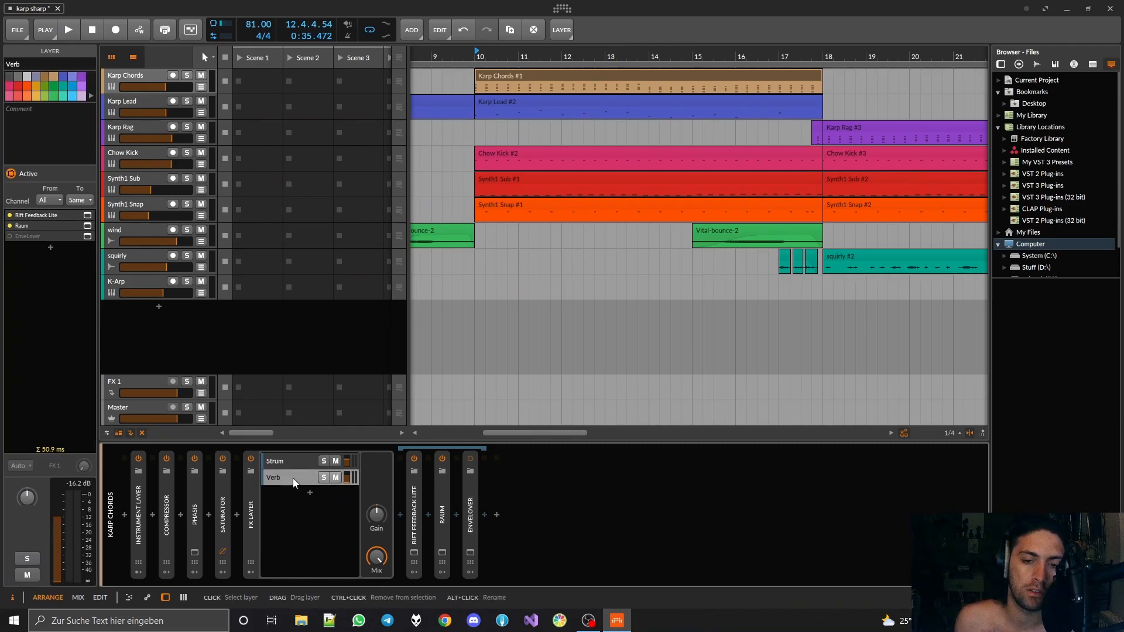
key("space")
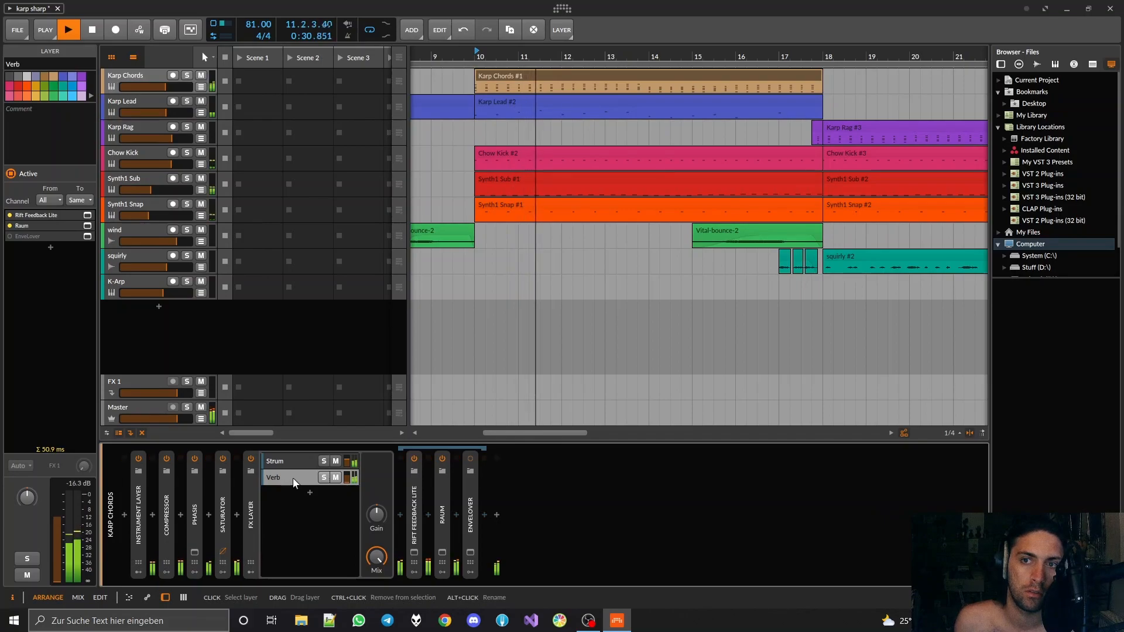
key("space")
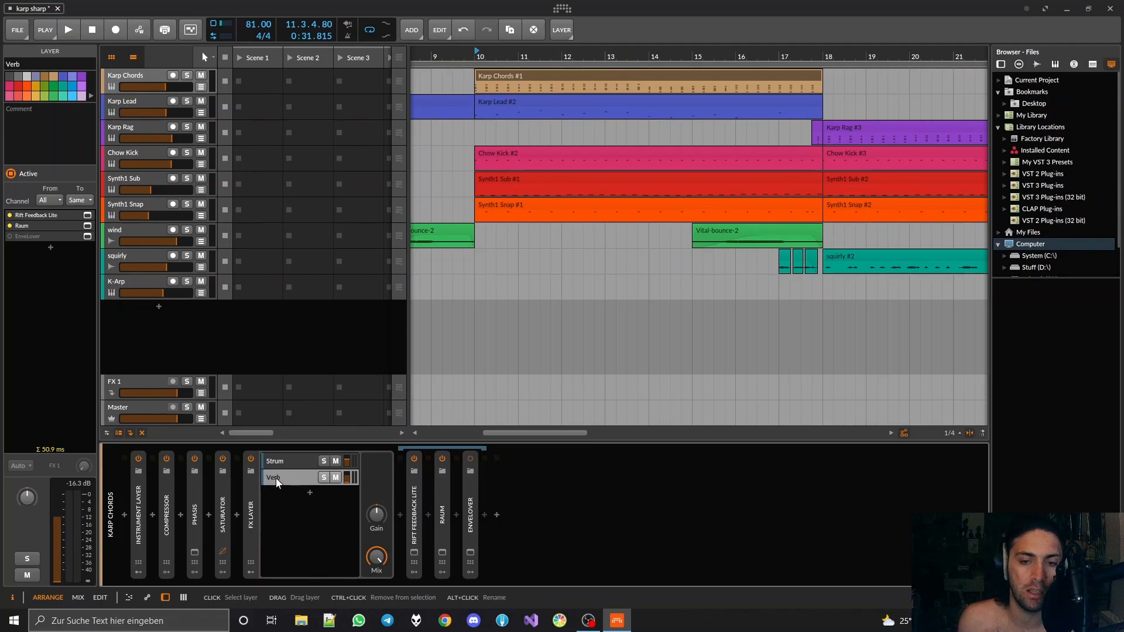
Re-enable EnveLover, expand the device and open its plug-in window over the arrangement.
left_click(472, 515)
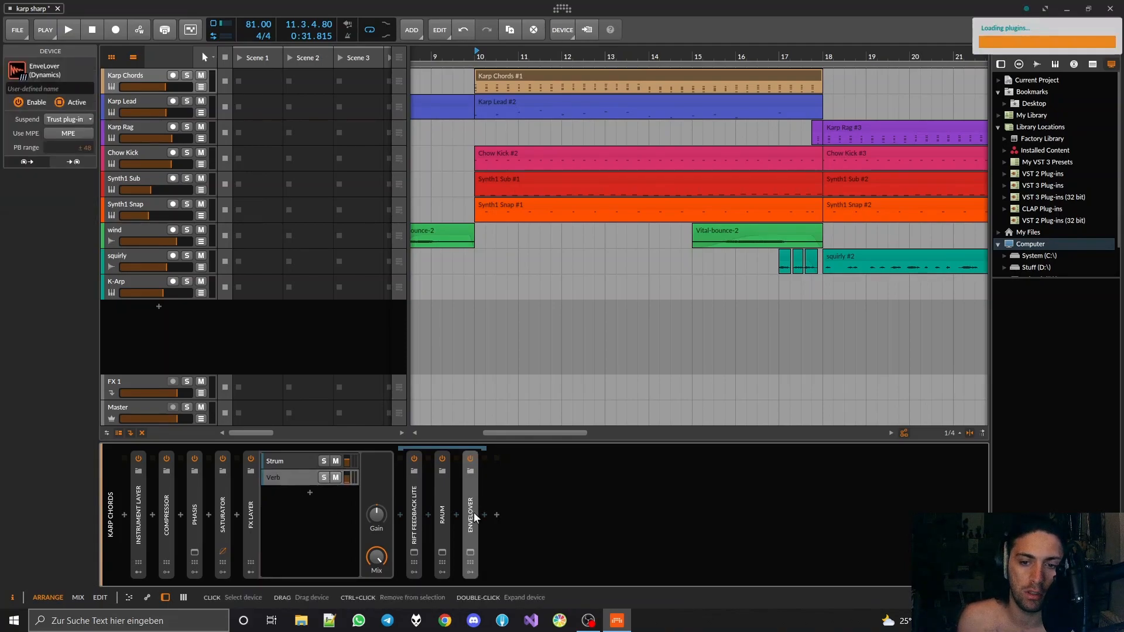
double_click(475, 517)
left_click(470, 552)
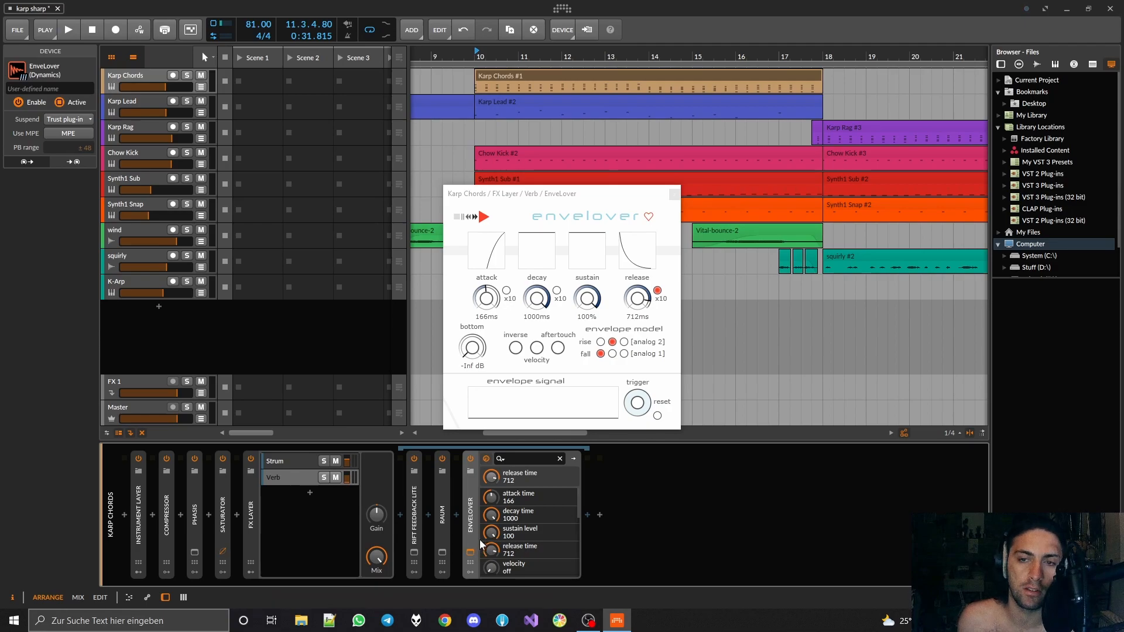
left_click_drag(509, 189, 621, 151)
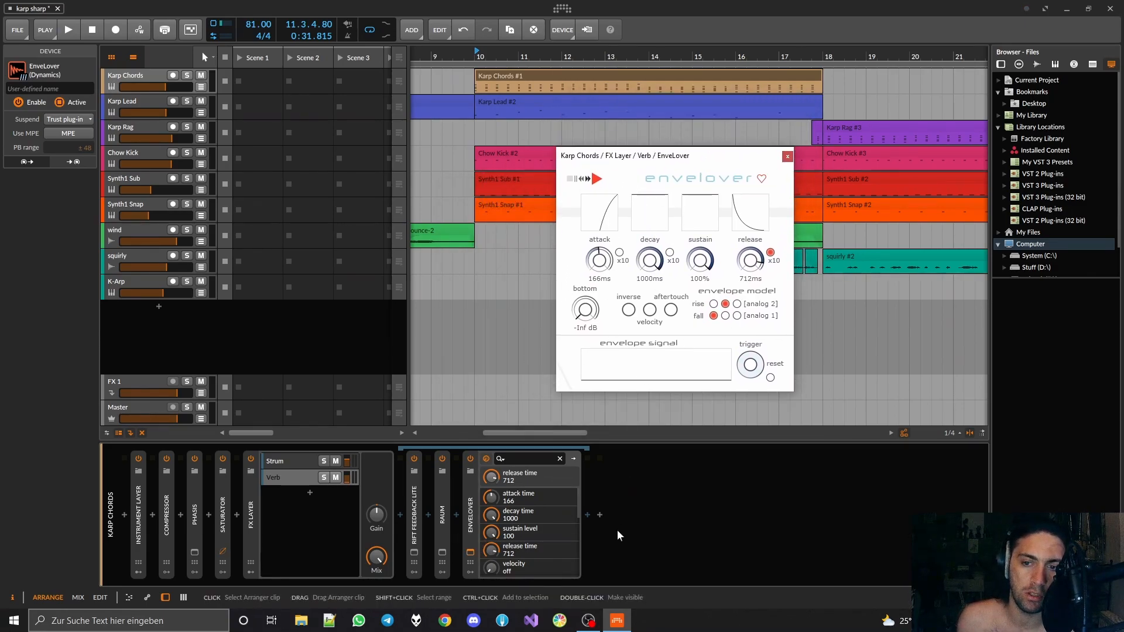
Insert a Tool device after EnveLover in the Verb layer and add an ADSR modulator to it.
left_click(588, 515)
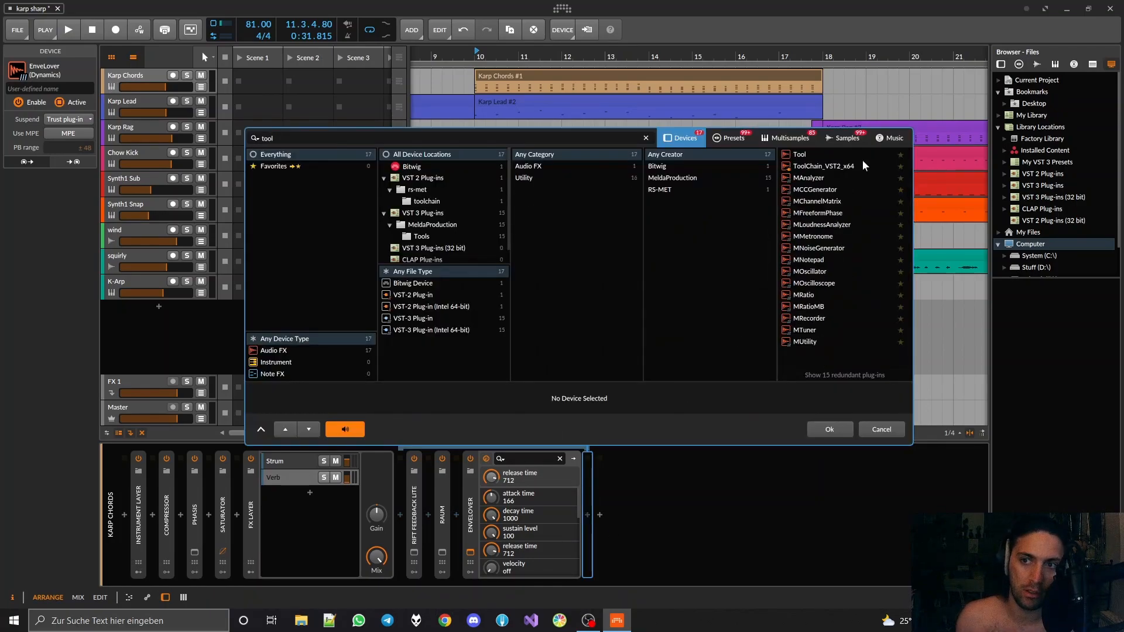
double_click(796, 155)
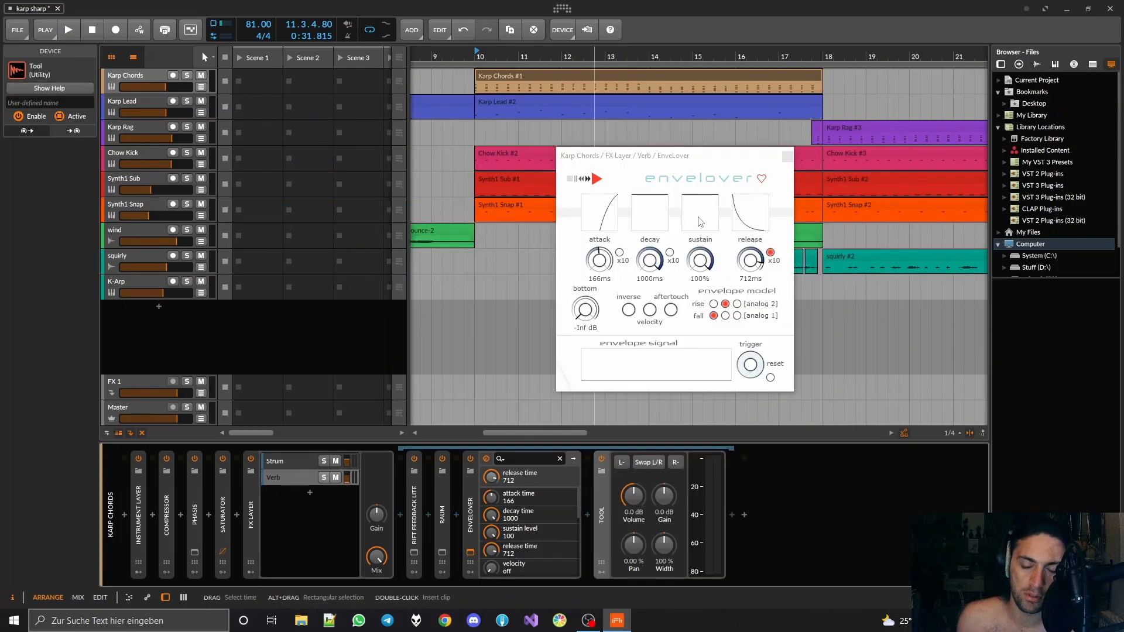
left_click(602, 571)
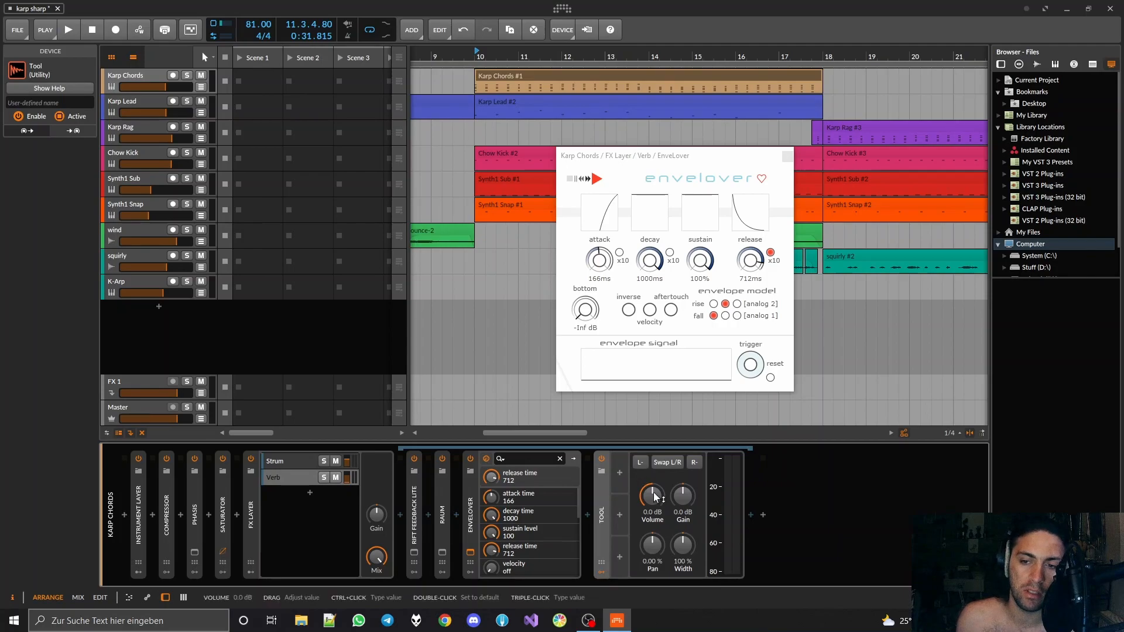
left_click(621, 473)
type("adsr")
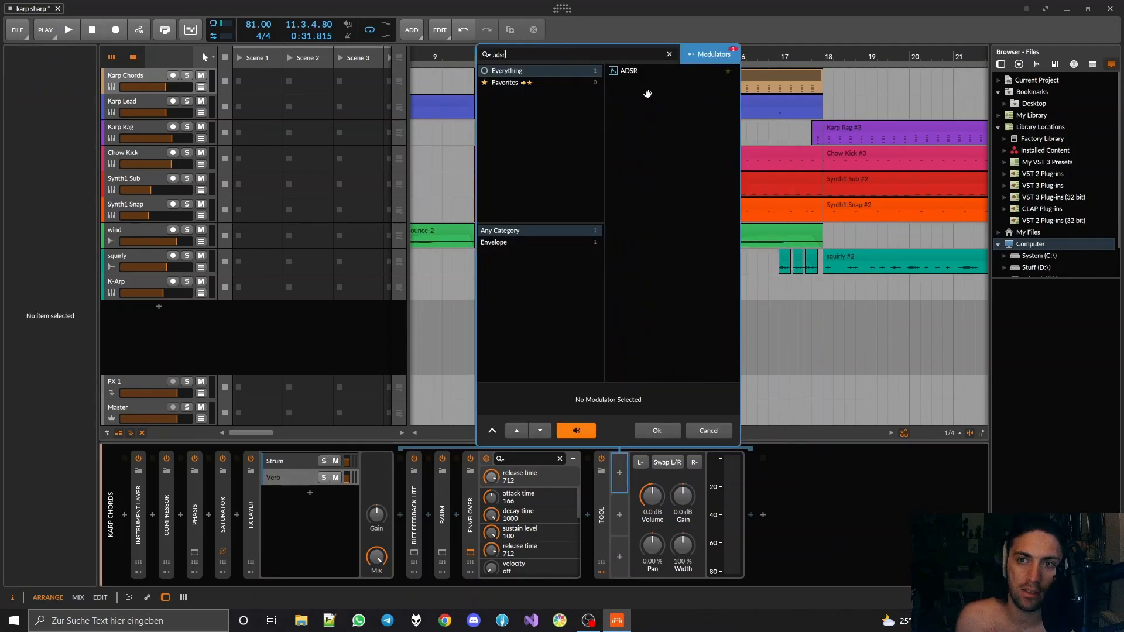
double_click(642, 71)
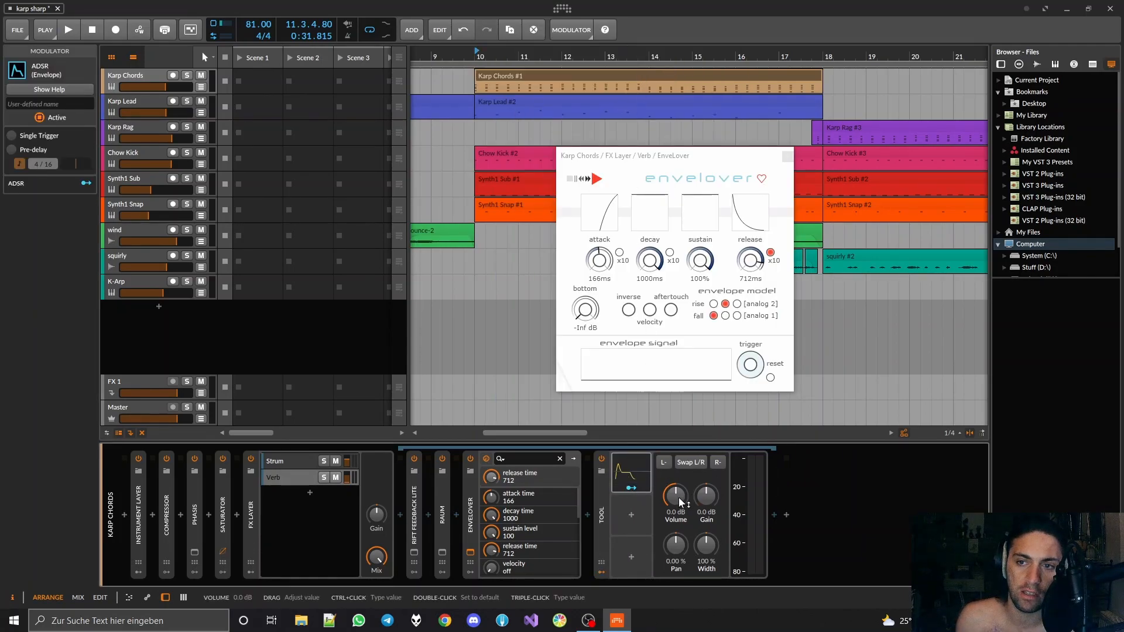
Lower the Tool's volume to -Inf dB and map the ADSR to it with a modulation amount of 1.350.
left_click(635, 486)
left_click_drag(802, 496, 802, 447)
left_click(628, 488)
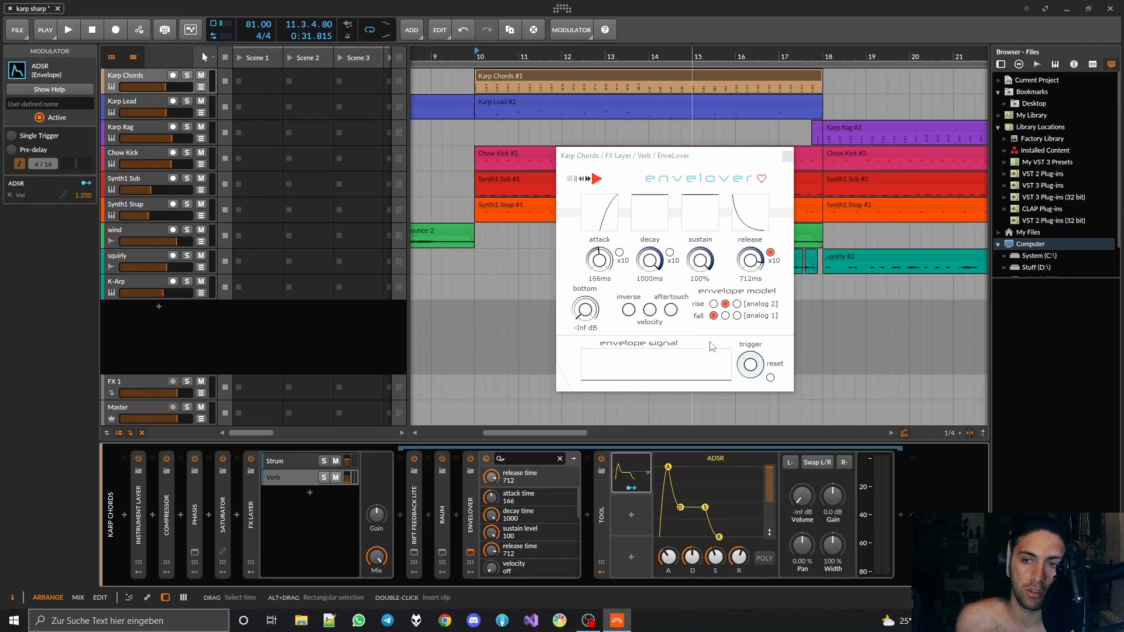
Try EnveLover's other fall models, return to analog 1, and toggle the inverse option on and off.
left_click(725, 317)
left_click(737, 316)
left_click(714, 317)
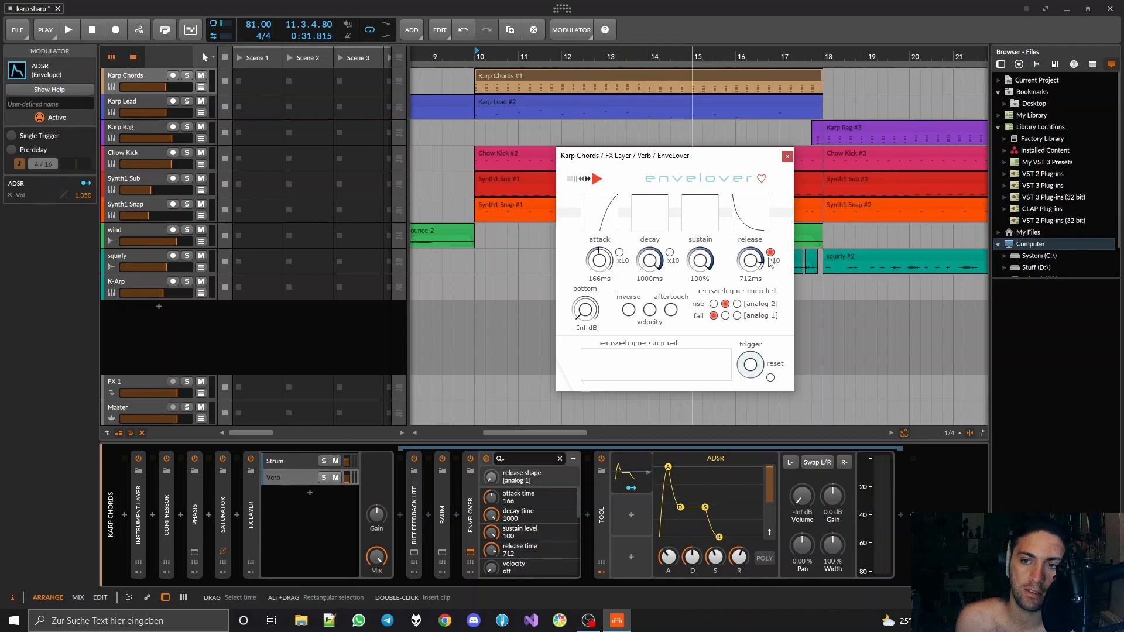
left_click(627, 311)
left_click(626, 312)
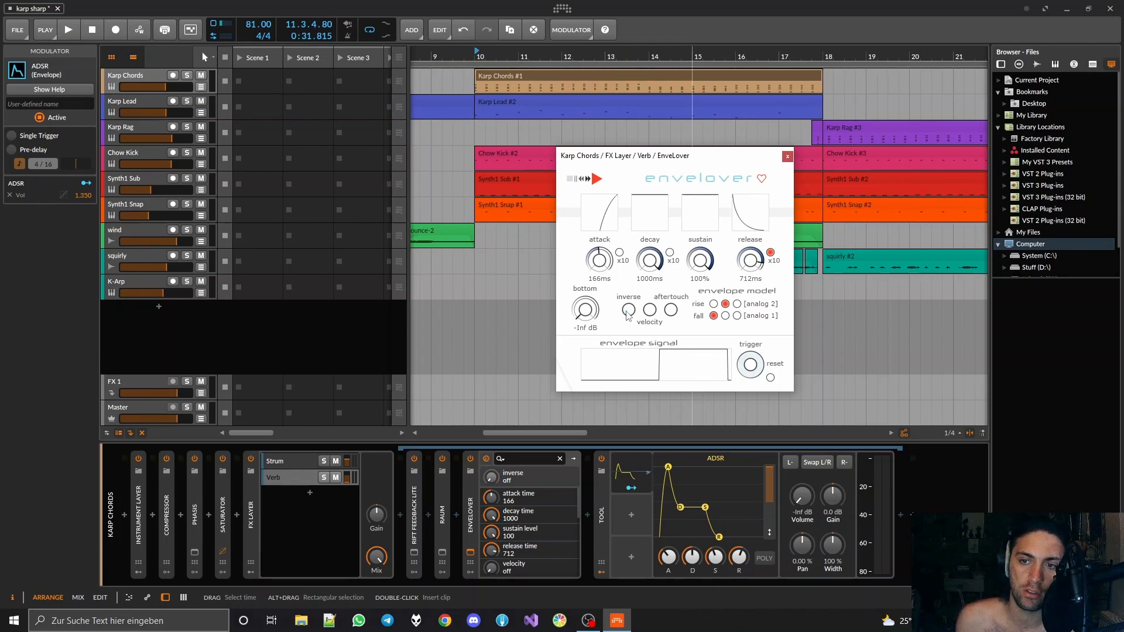
Raise EnveLover's bottom level to about -17 dB and bring it back down to -Inf.
left_click_drag(589, 311, 606, 223)
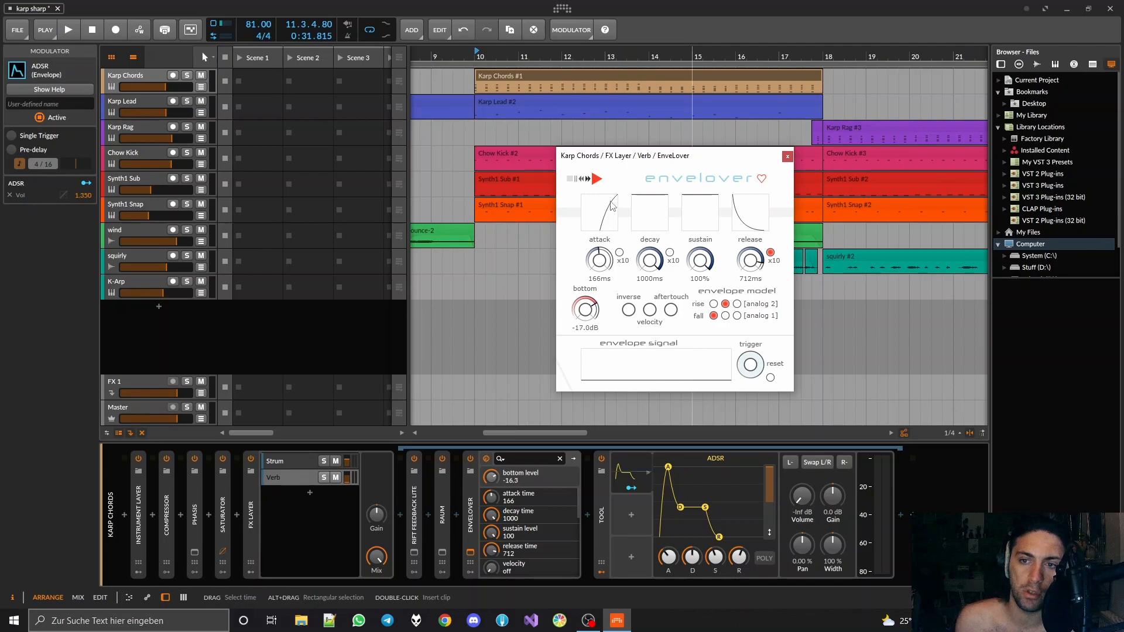
left_click_drag(617, 179, 606, 458)
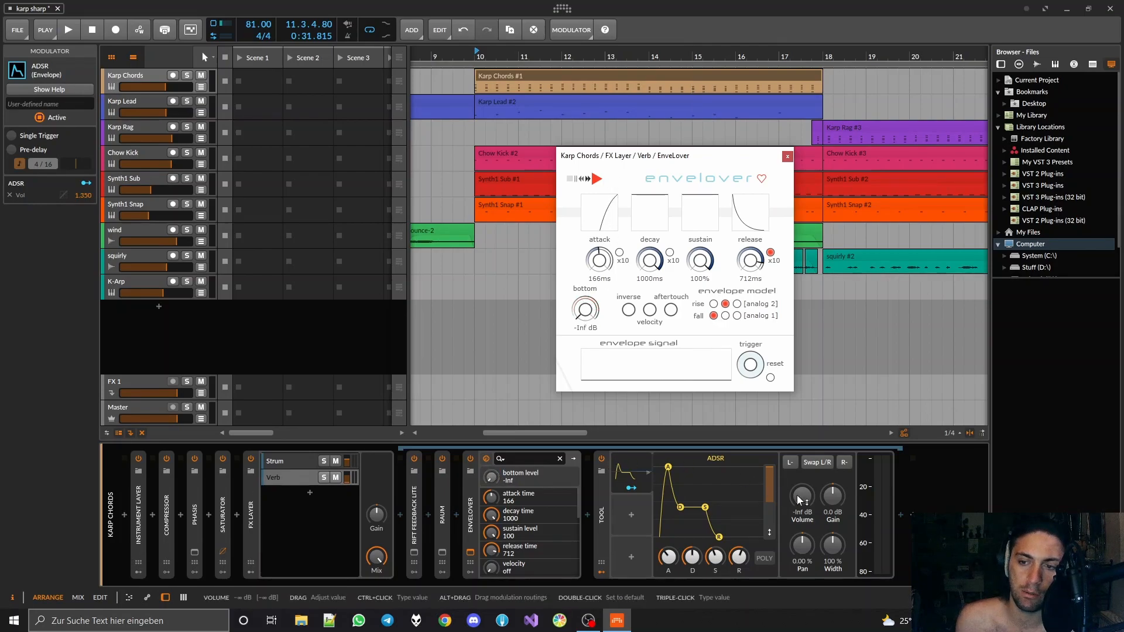
Raise the Tool's volume to -11.2 dB and set its ADSR modulation amount to 0.750.
mouse_move(810, 499)
left_mouse_down()
mouse_move(809, 477)
mouse_move(804, 499)
left_mouse_up()
left_click(631, 488)
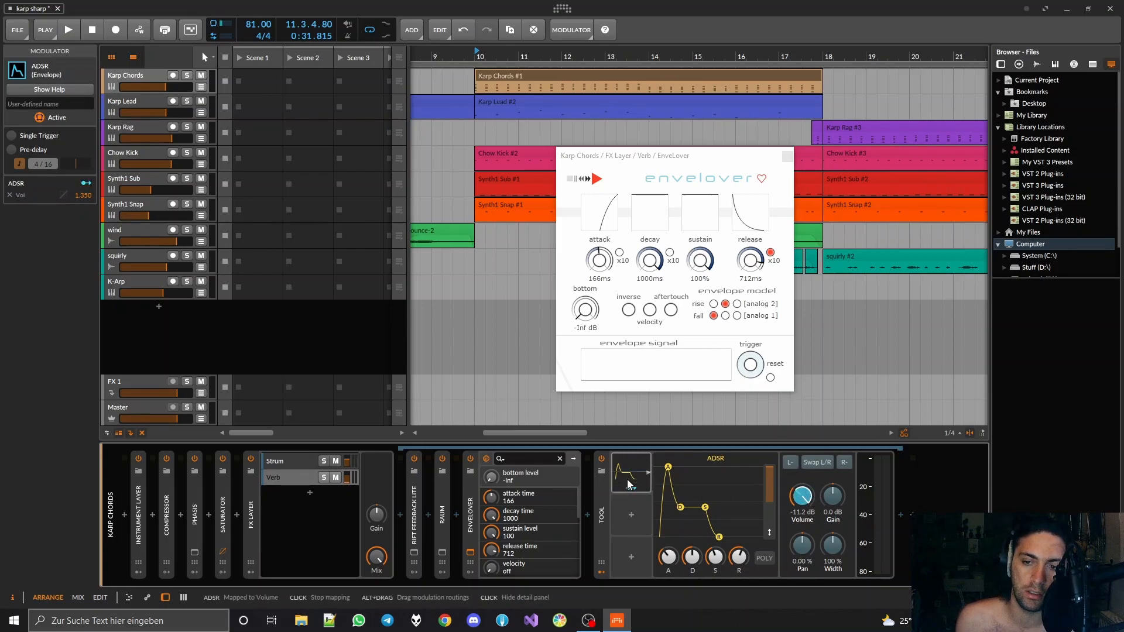
mouse_move(806, 498)
left_mouse_down()
mouse_move(805, 508)
mouse_move(805, 496)
left_mouse_up()
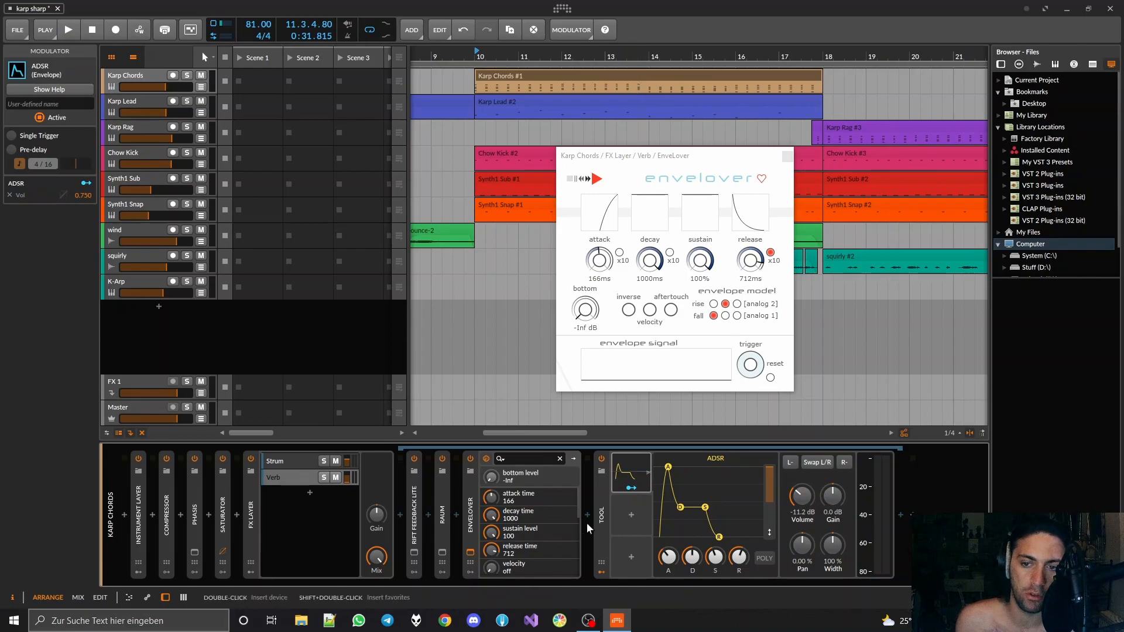
Delete the Tool device from the Verb layer.
left_click(603, 504)
key("Delete")
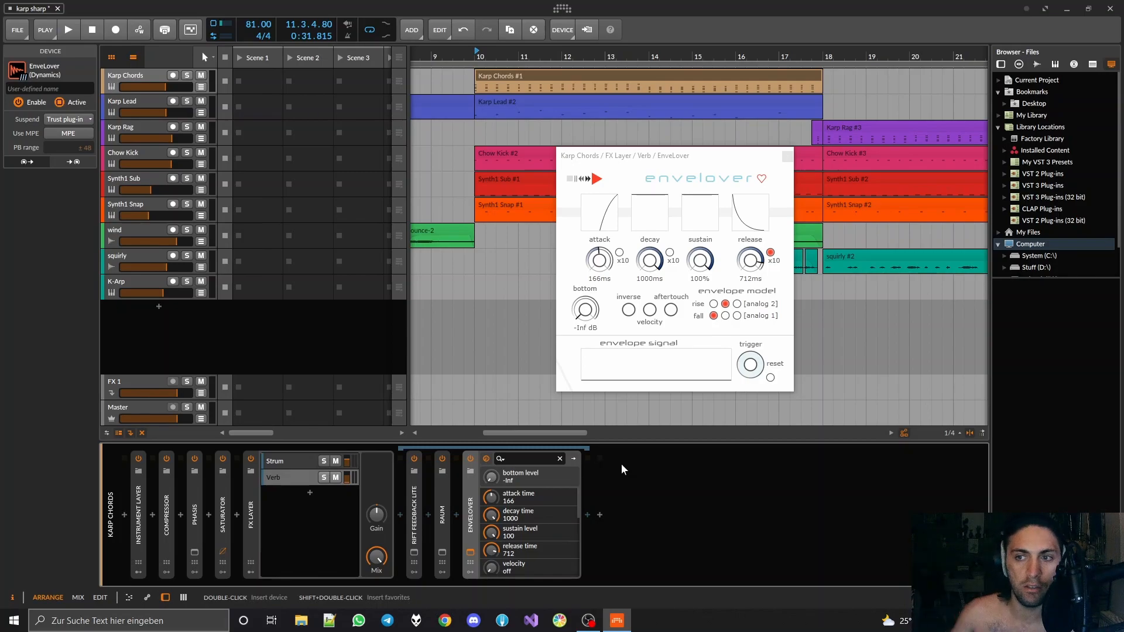
Select the Karp Chords clip and the EnveLover device, and move the plug-in window clear of the clips.
left_click(481, 73)
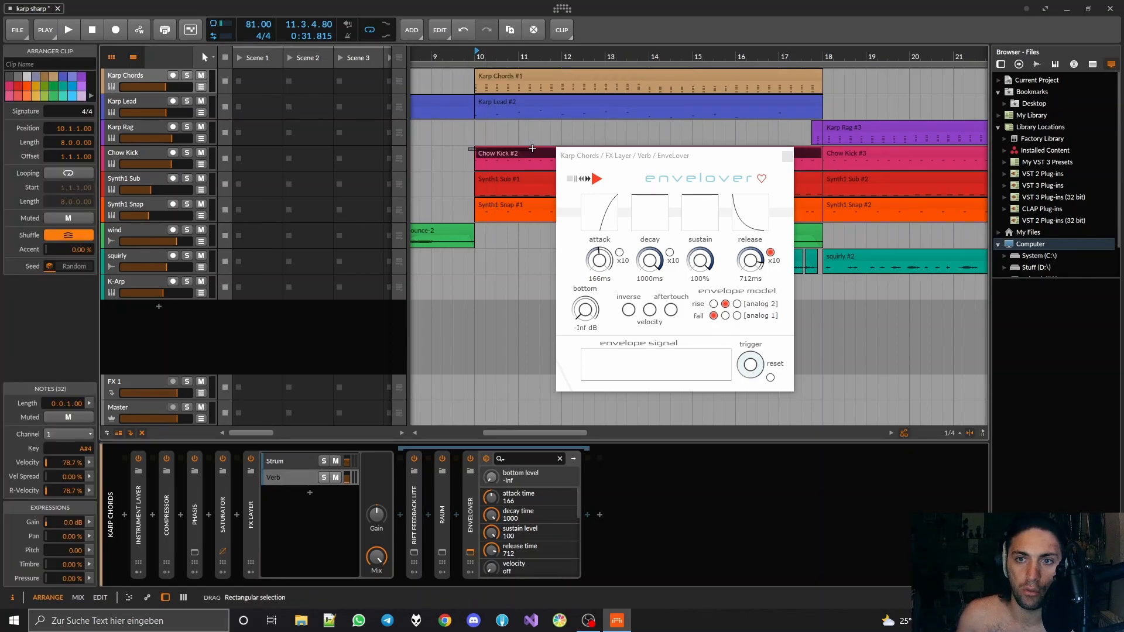
left_click(515, 77)
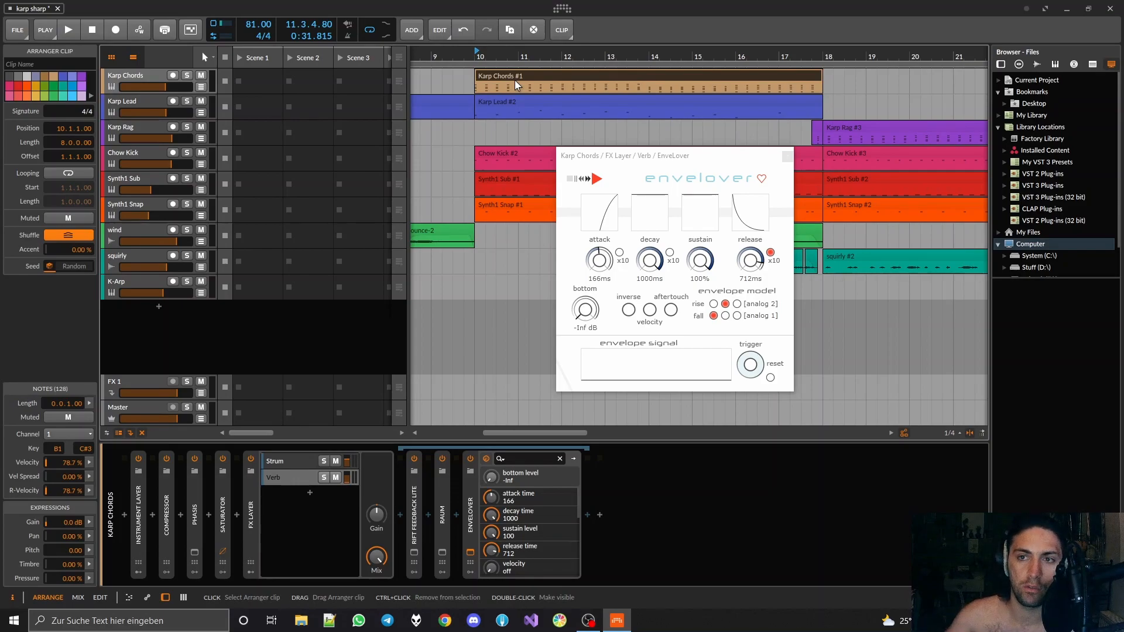
left_click(490, 578)
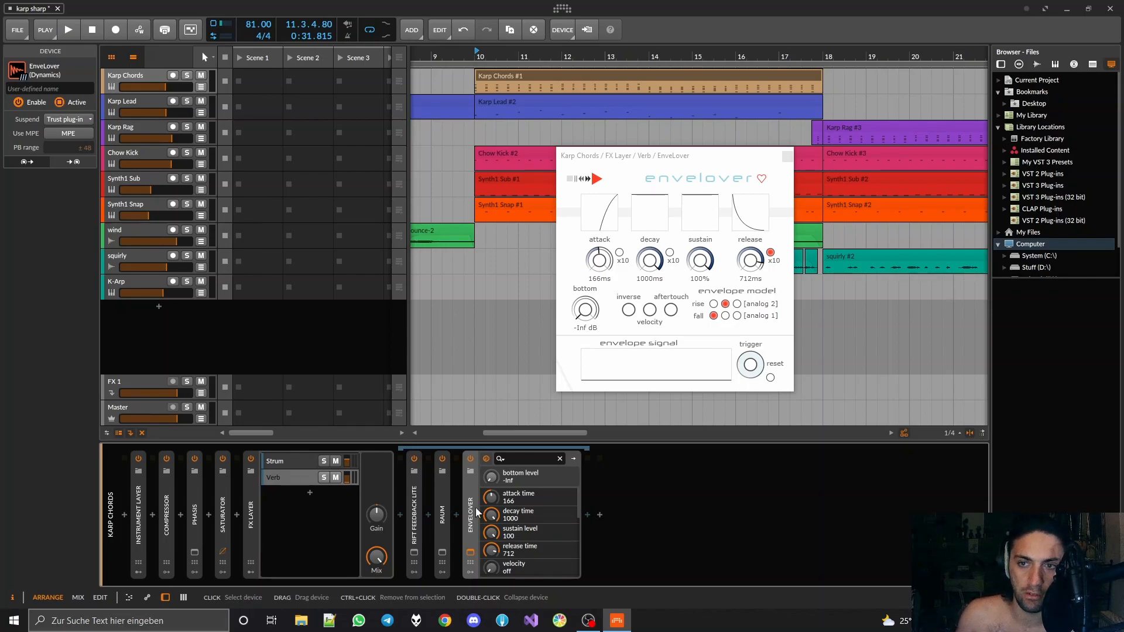
left_click_drag(681, 166, 771, 374)
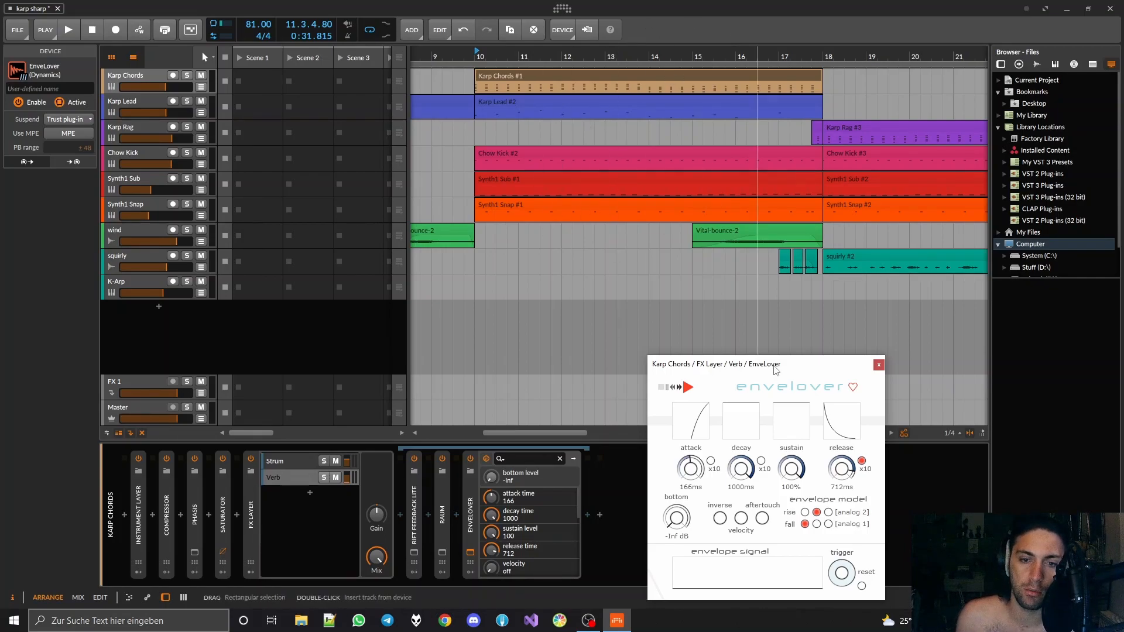
left_click(471, 520)
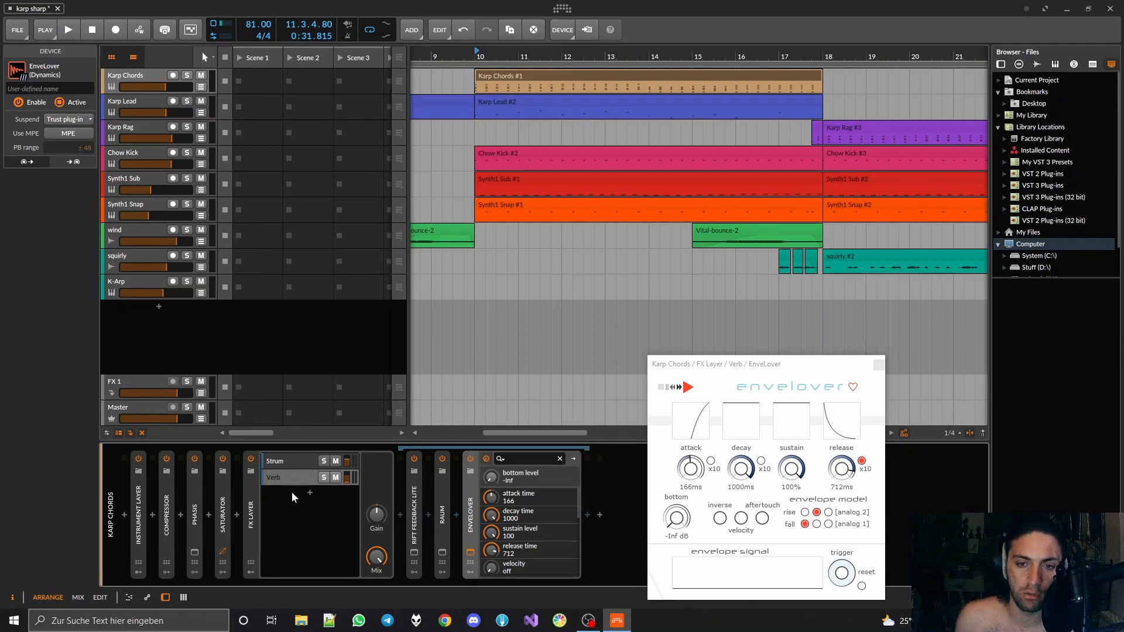
left_click(140, 508)
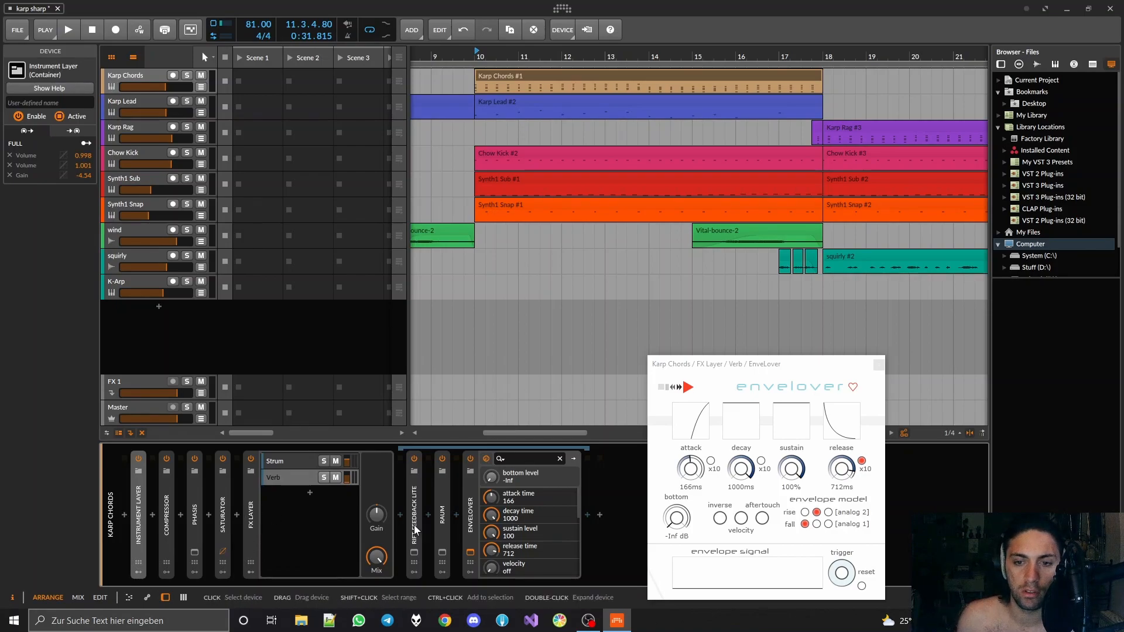
left_click(476, 527)
mouse_move(488, 504)
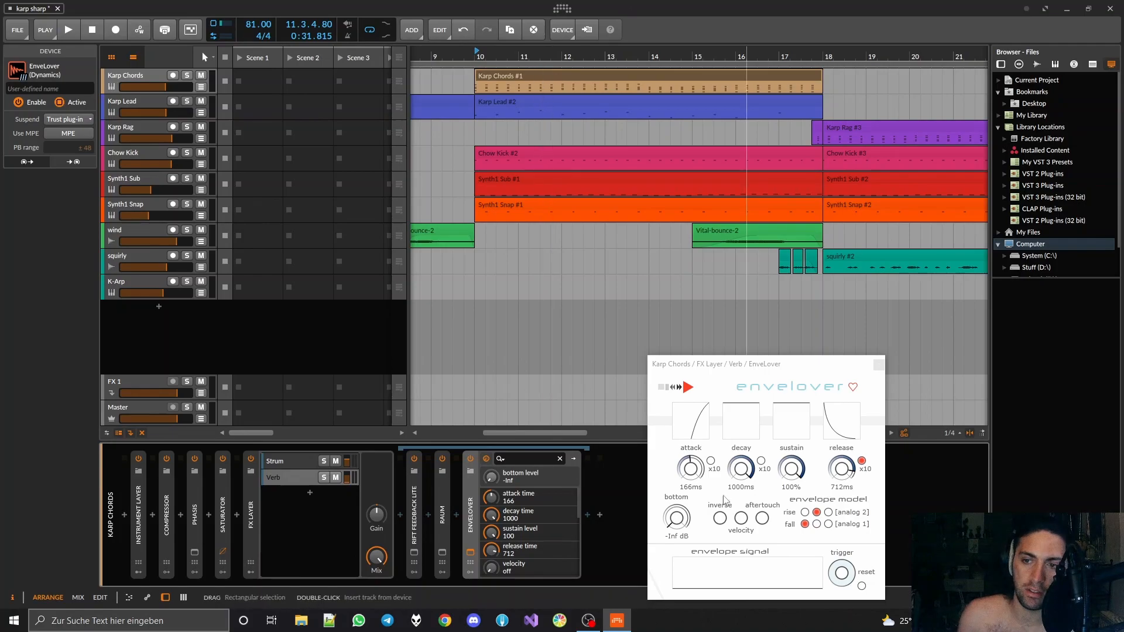
left_click(736, 370)
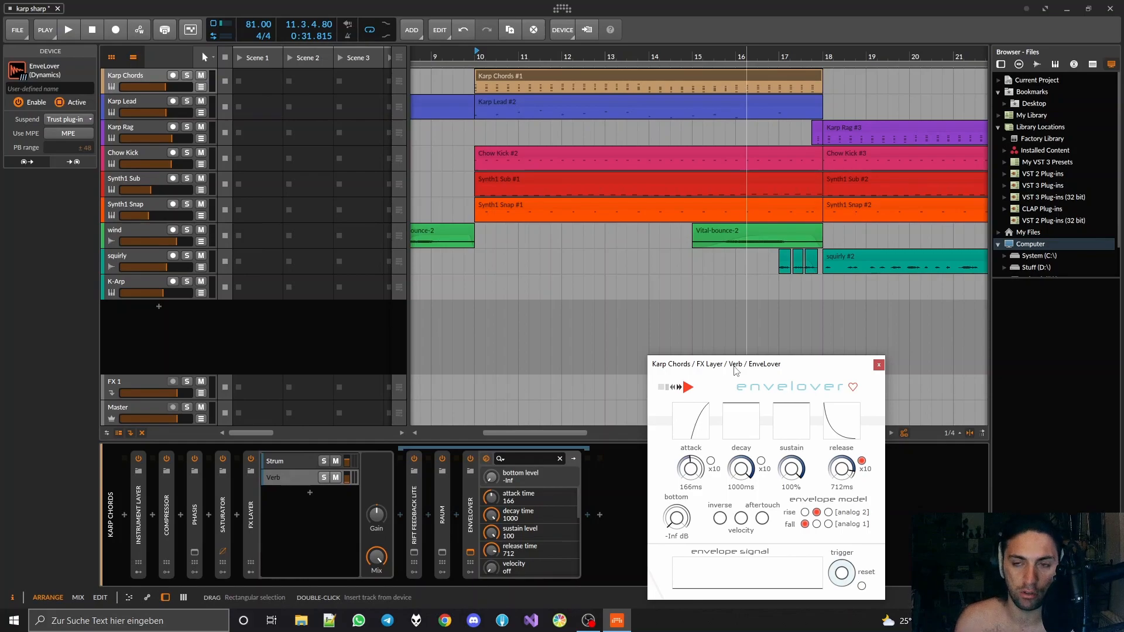
Play from bar 10, show the FX Layer's modulators and set the Verb macro's modulation of the Verb layer volume to 0.573.
left_click(478, 52)
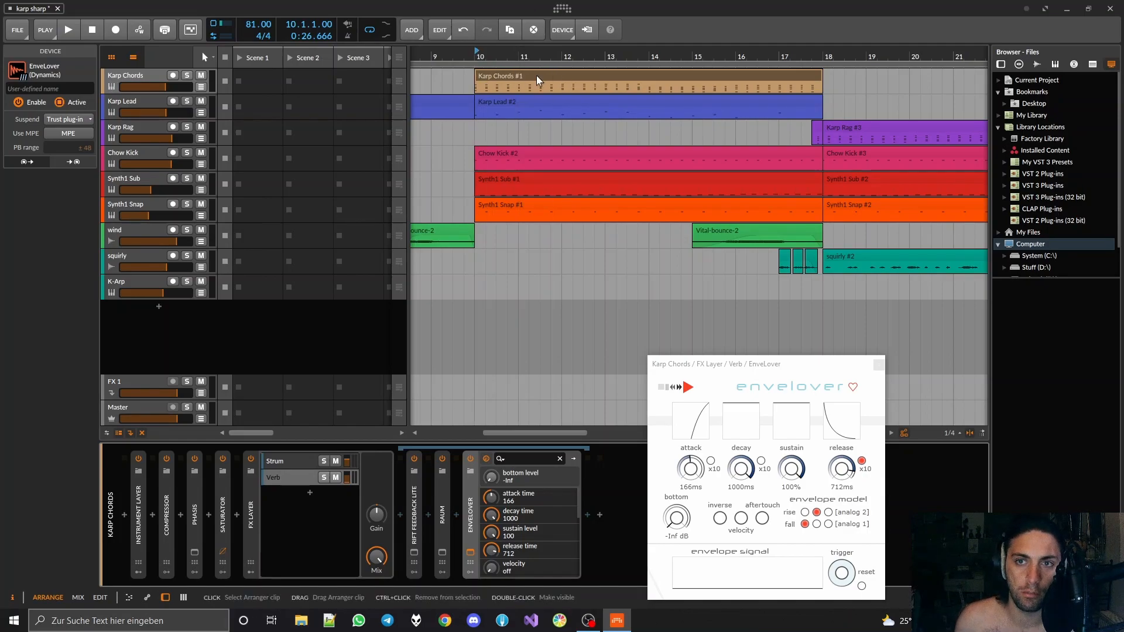
left_click(265, 518)
key("space")
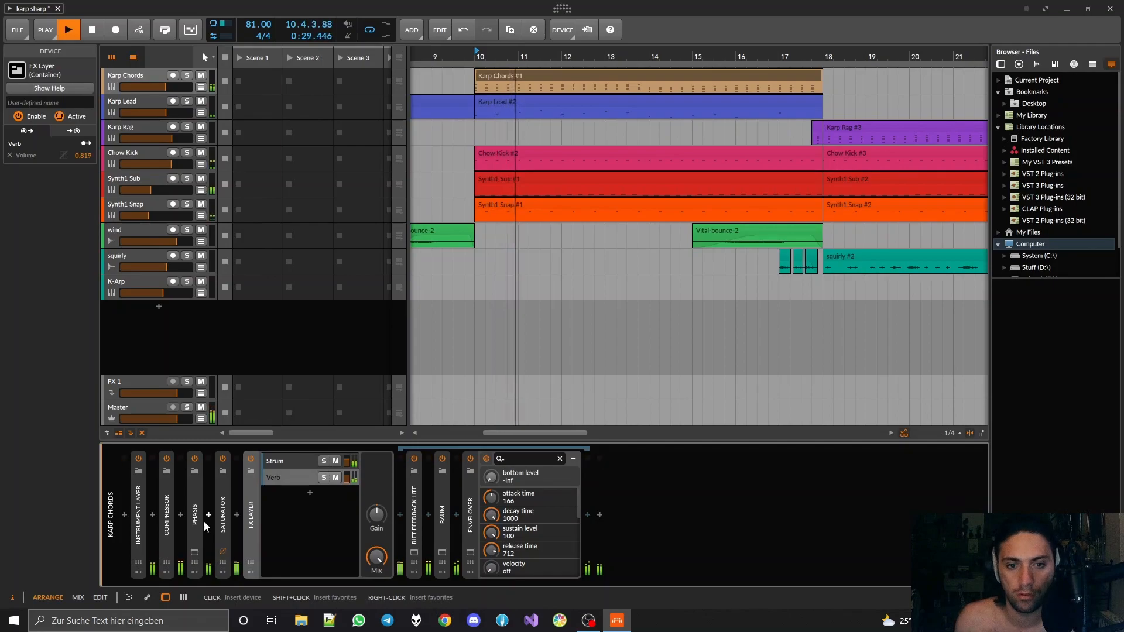
left_click(250, 571)
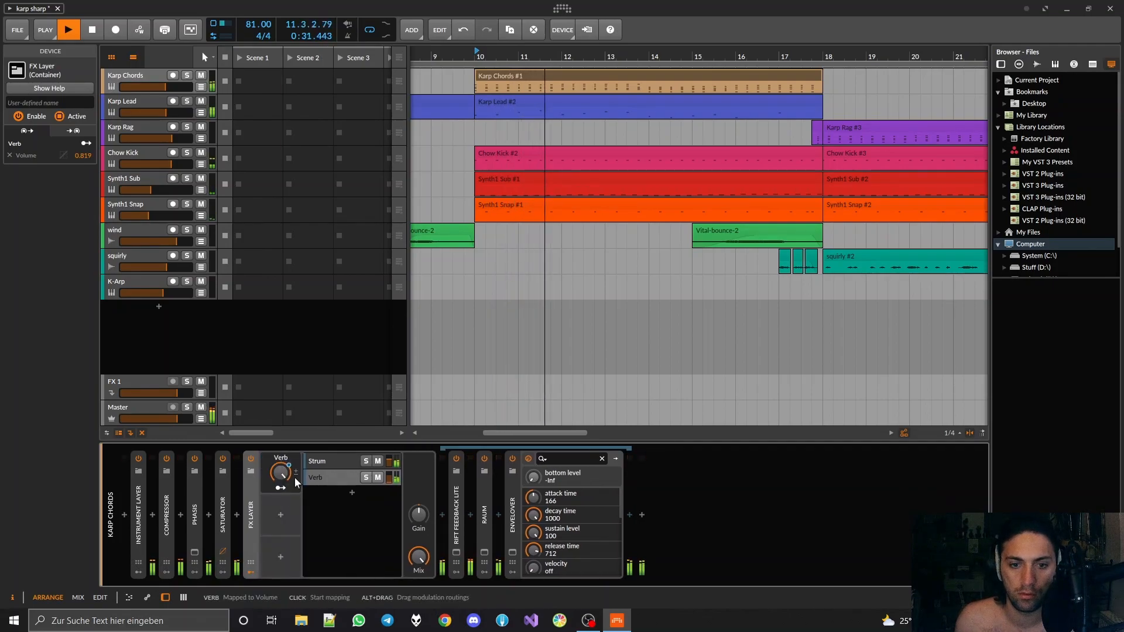
mouse_move(389, 478)
left_mouse_down()
mouse_move(389, 495)
mouse_move(389, 479)
left_mouse_up()
left_click(280, 488)
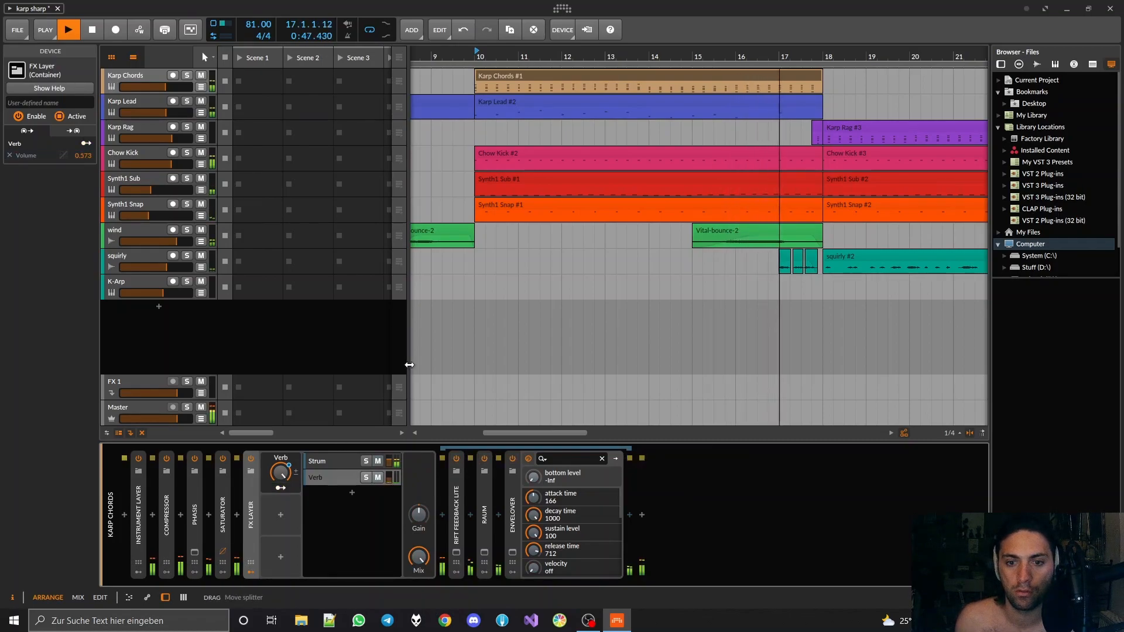
key("space")
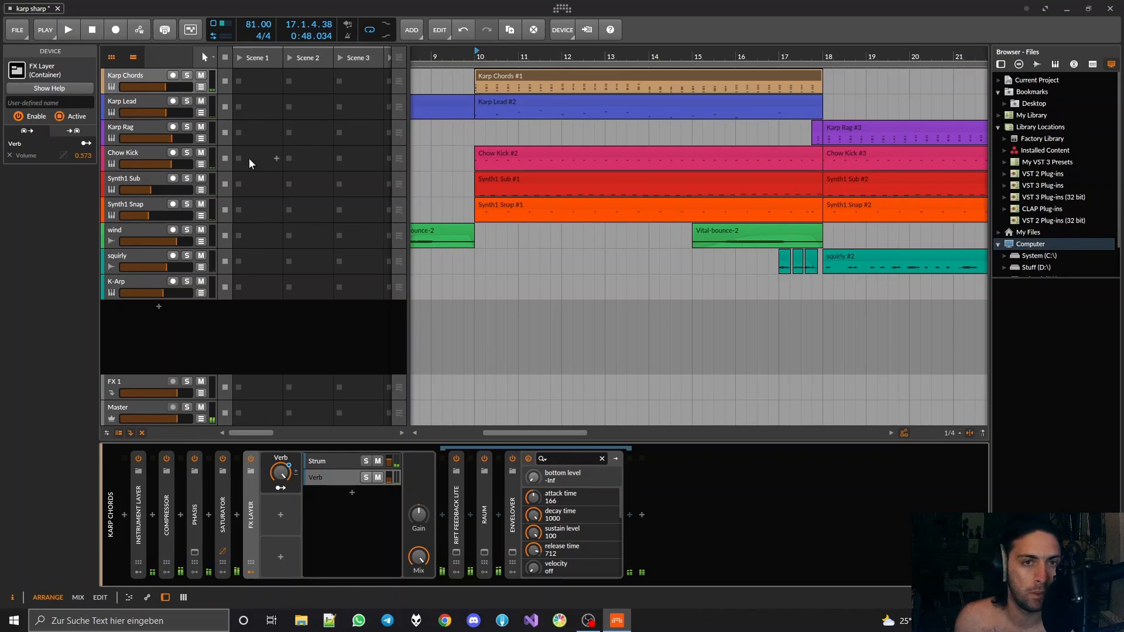
Solo the Karp Lead and Karp Chords tracks and play them briefly together from bar 10.
left_click(105, 101)
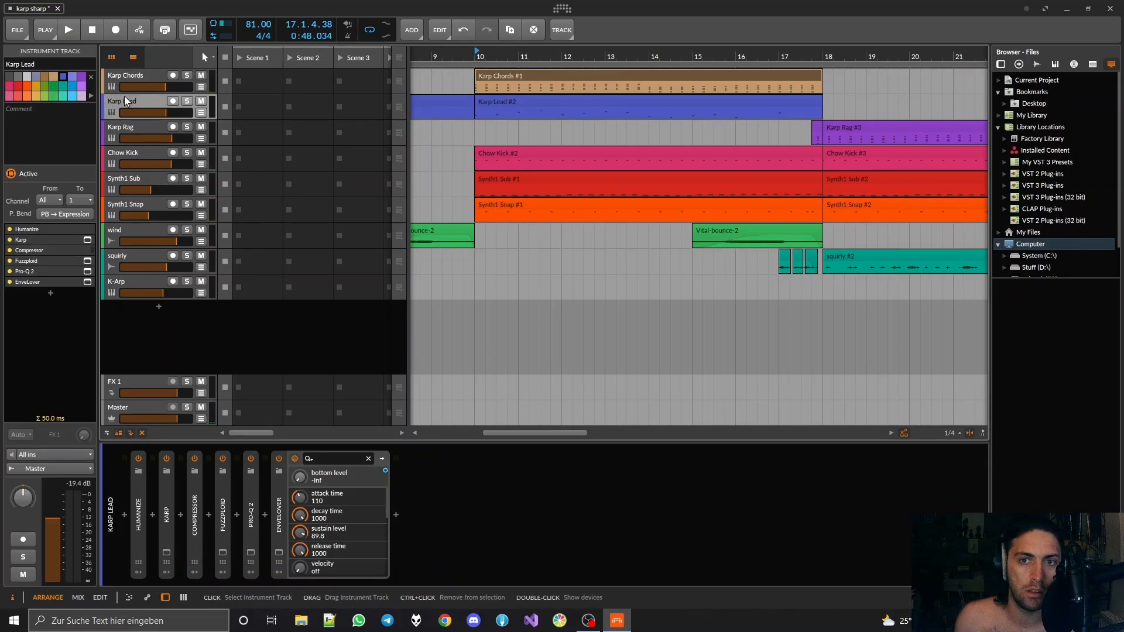
left_click(187, 102)
left_click(187, 75)
key("space")
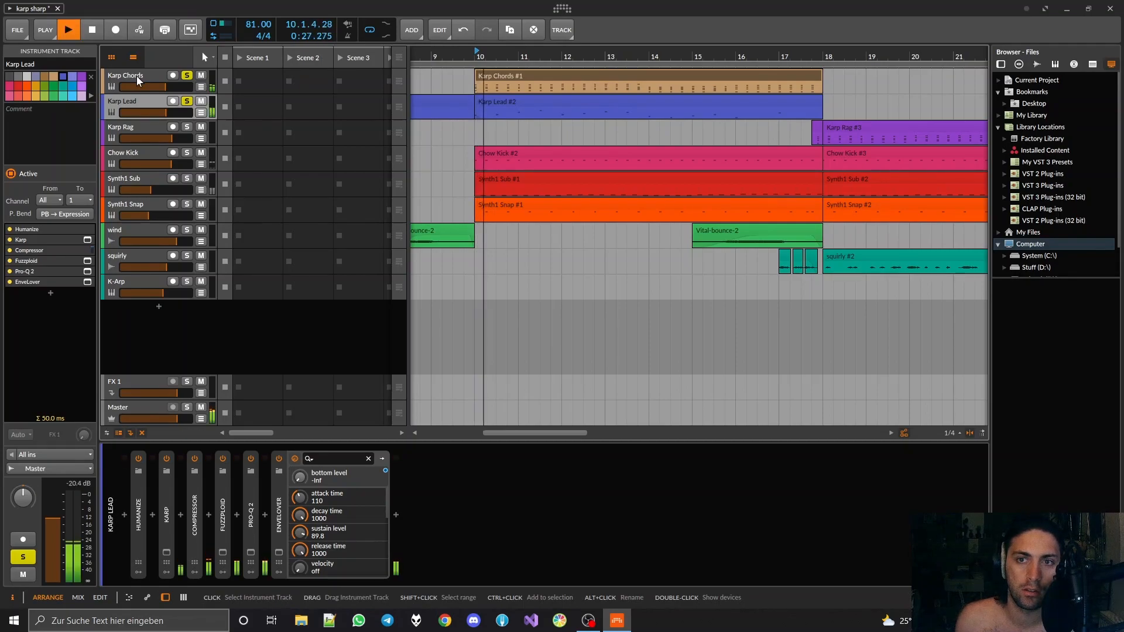
key("space")
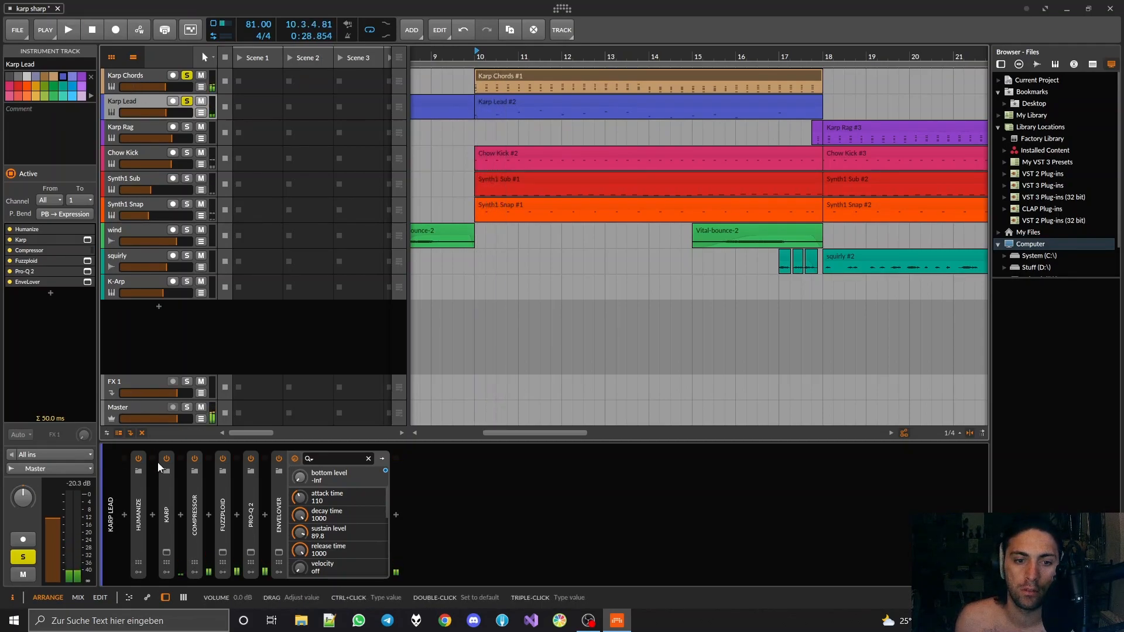
Open the Karp synth's plug-in window on Karp Lead to view its settings, close it and collapse the device.
left_click(166, 514)
left_click(166, 553)
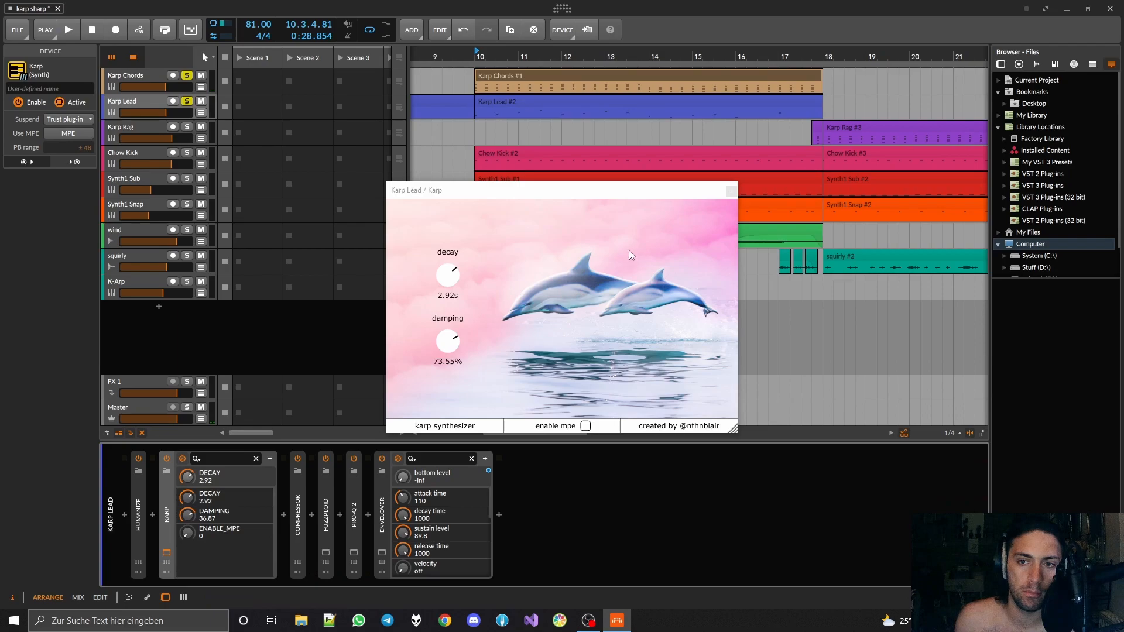
left_click(166, 552)
double_click(166, 524)
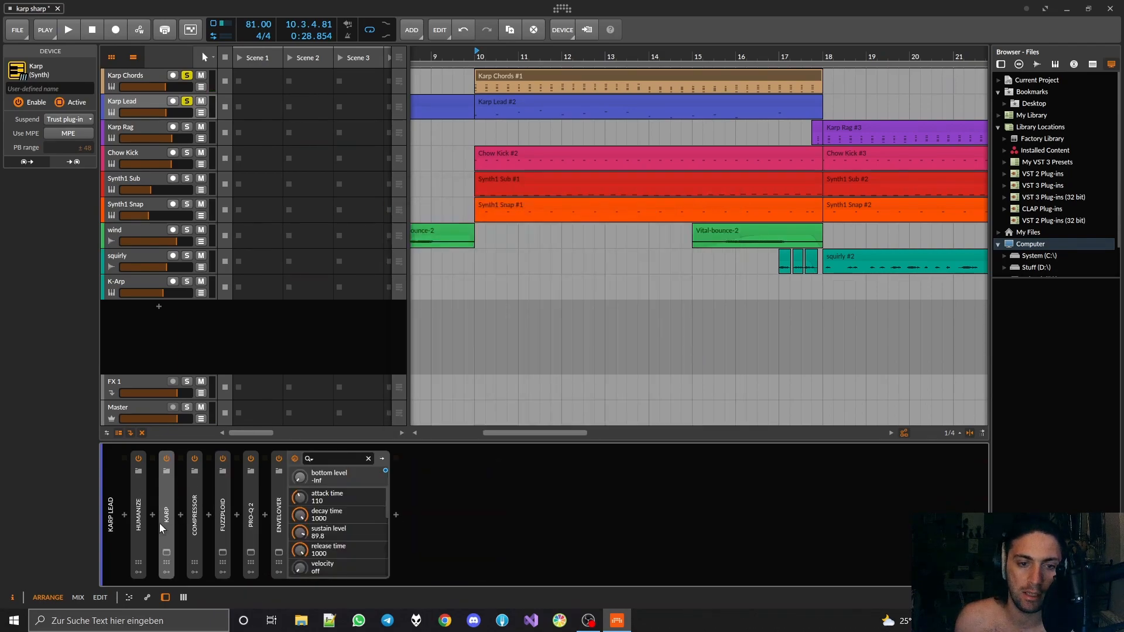
Go through Karp Lead's Humanize and Karp devices, expand Fuzzploid, and view and close its plug-in window.
left_click(139, 507)
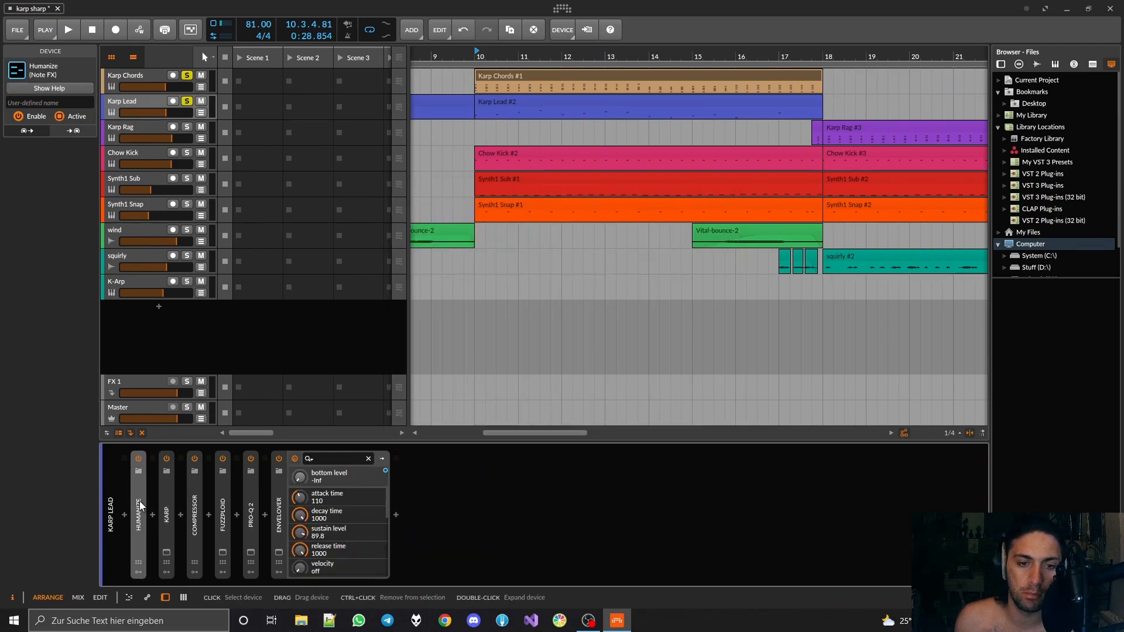
left_click(168, 513)
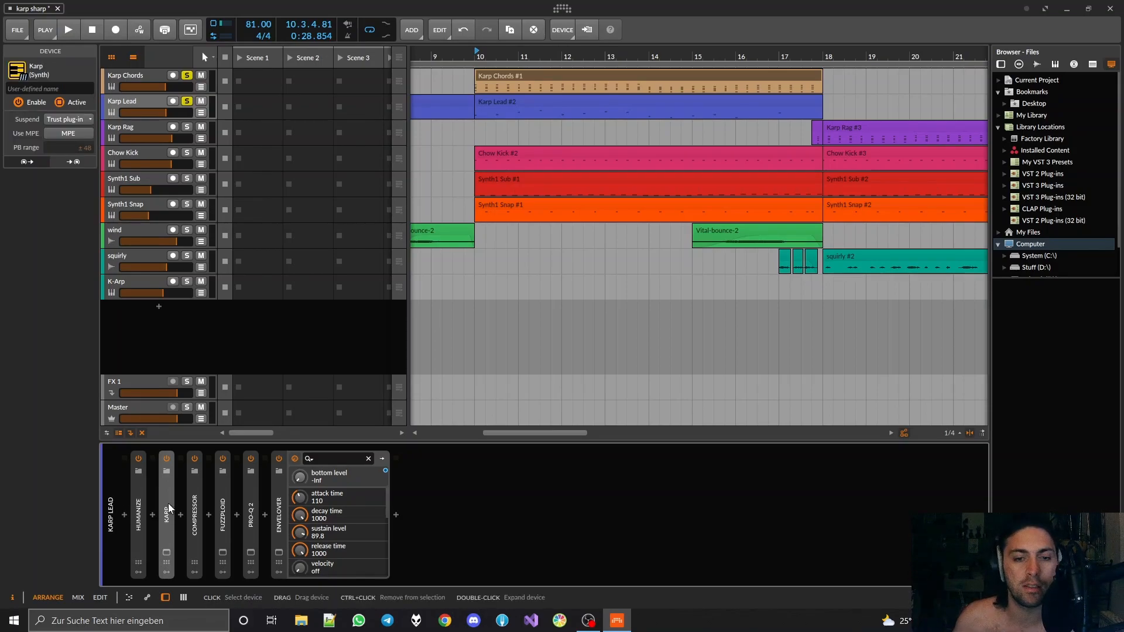
double_click(220, 542)
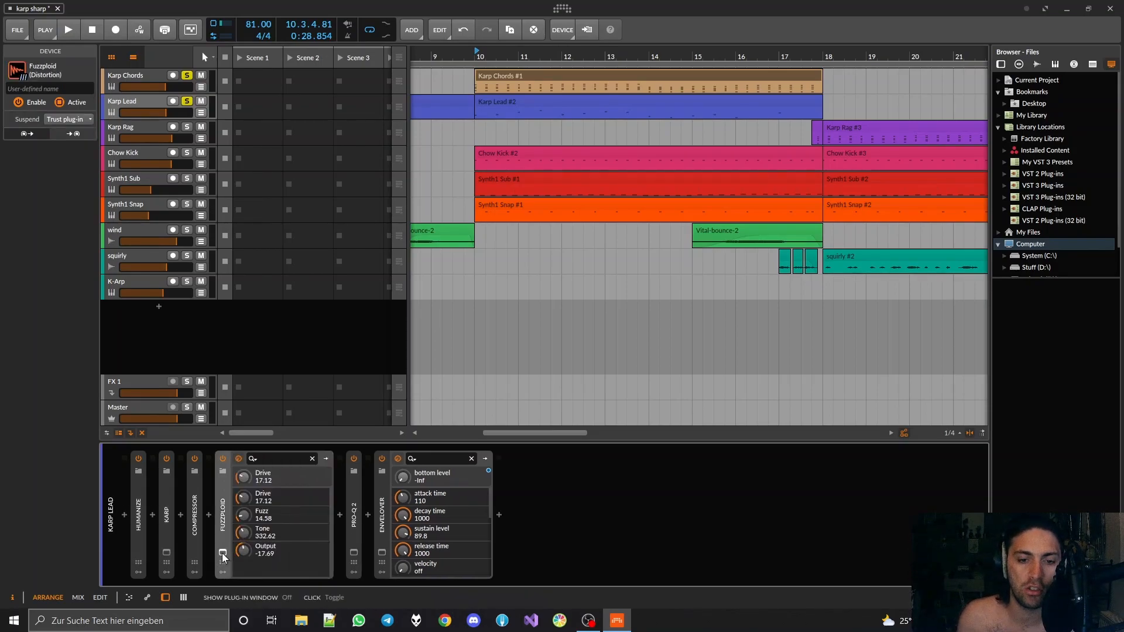
left_click(693, 242)
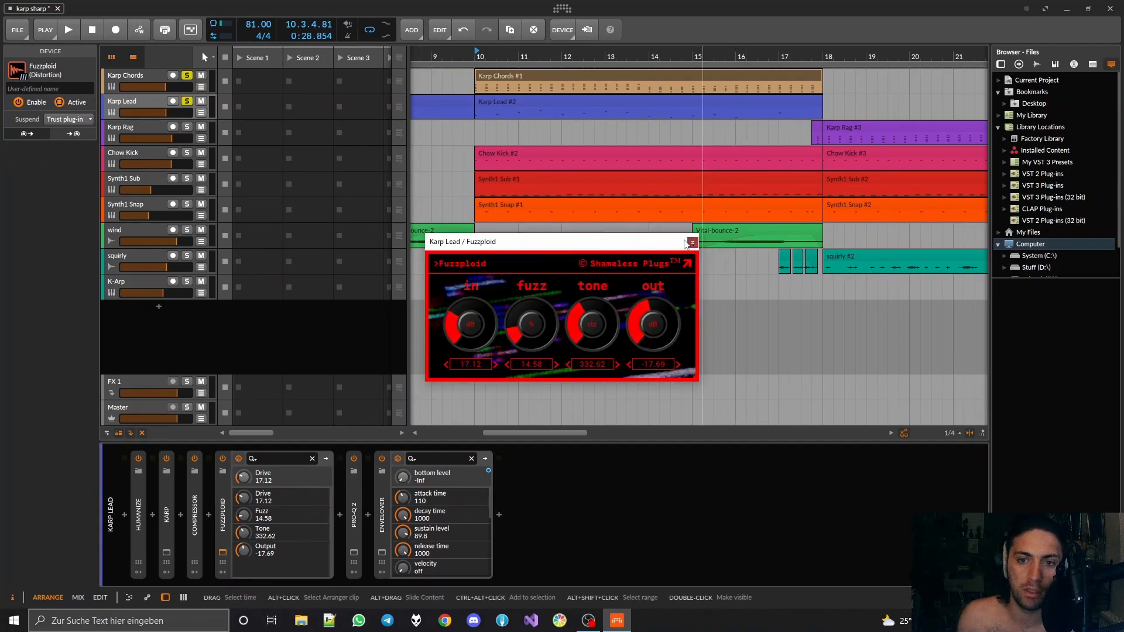
Close the Fuzzploid plug-in window on Karp Lead and collapse the device.
left_click(223, 552)
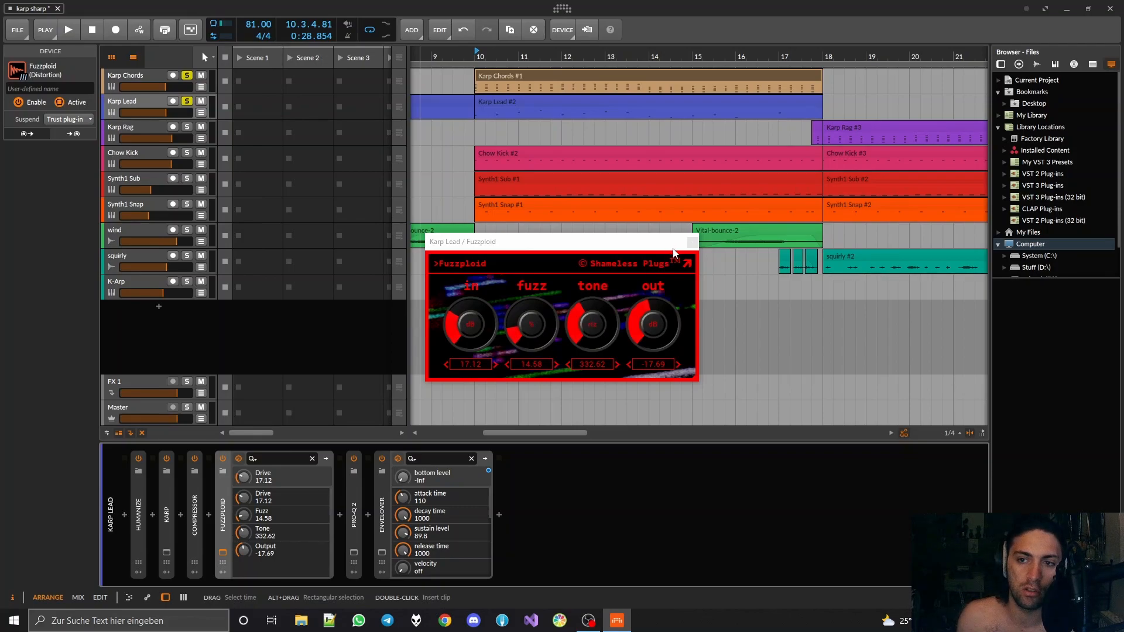
left_click(693, 243)
double_click(224, 509)
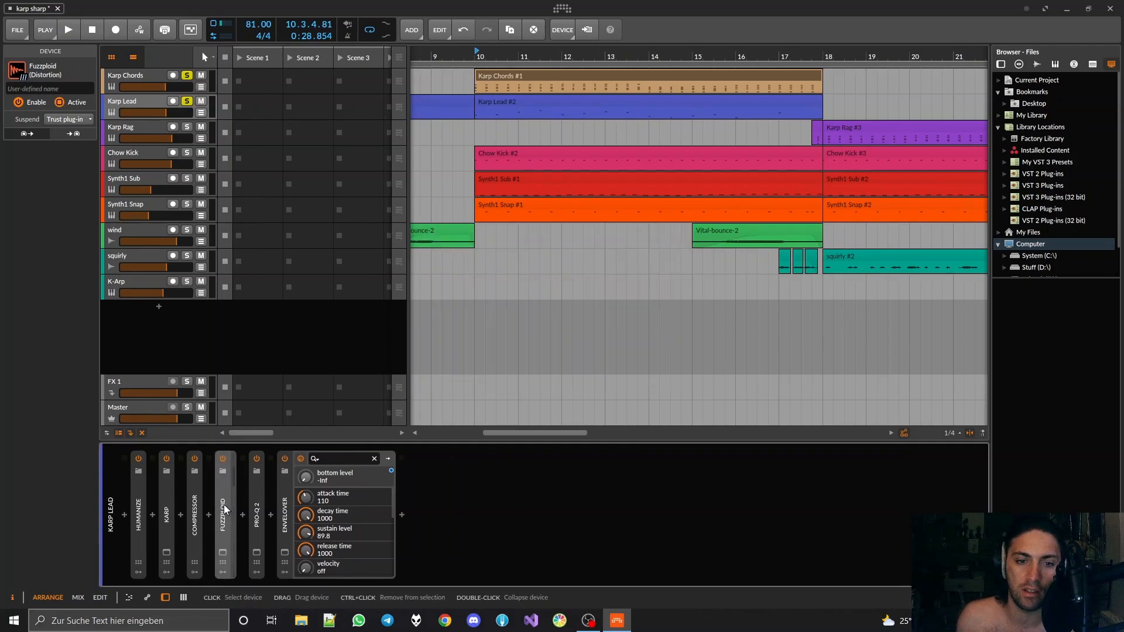
With Karp Lead's EnveLover window open, play from bar 10 while switching EnveLover off and on to compare, and close the window.
left_click(279, 553)
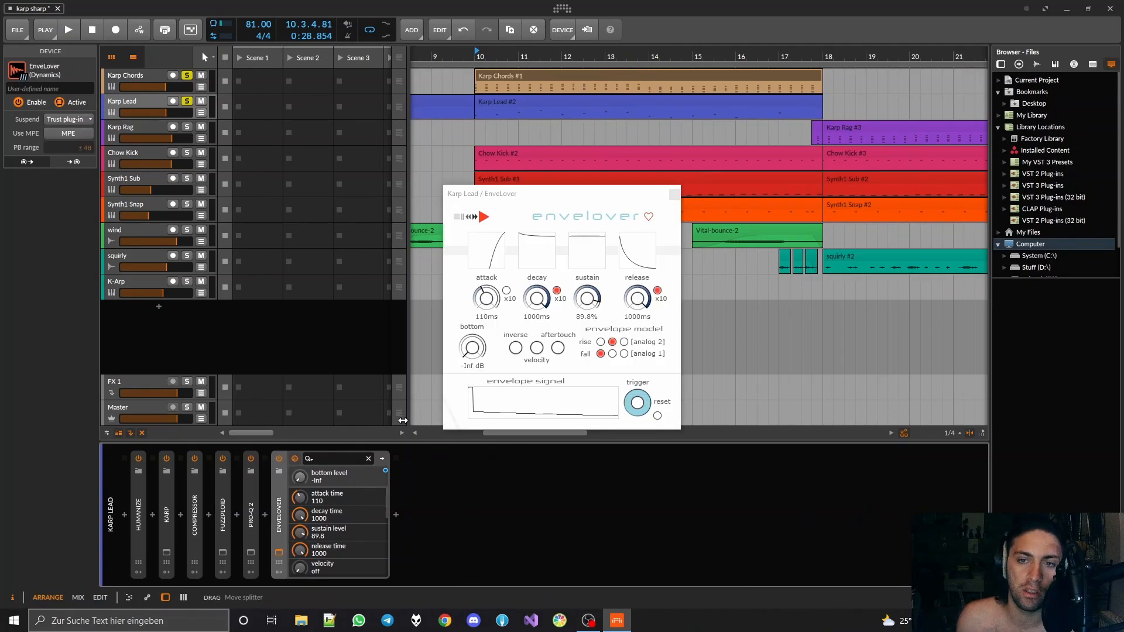
key("space")
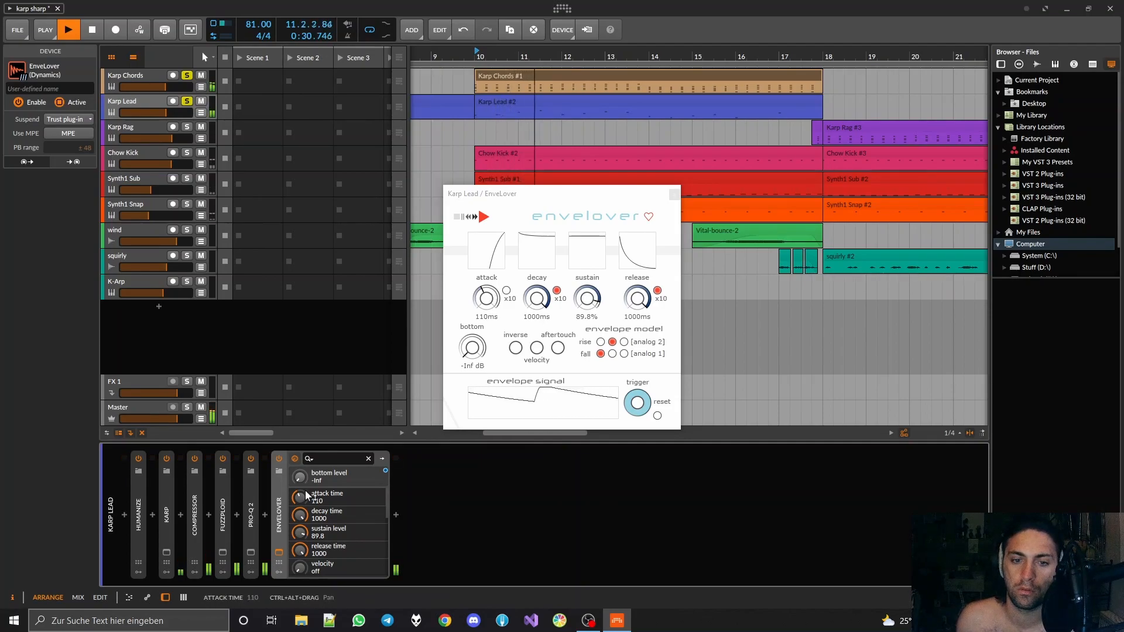
left_click(280, 457)
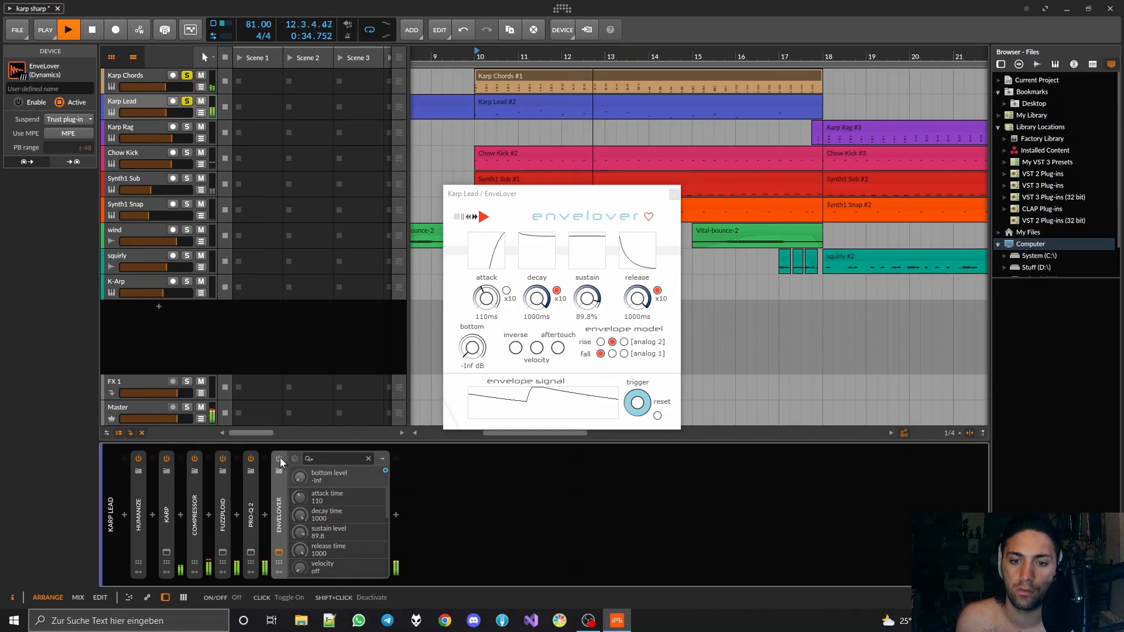
left_click(280, 458)
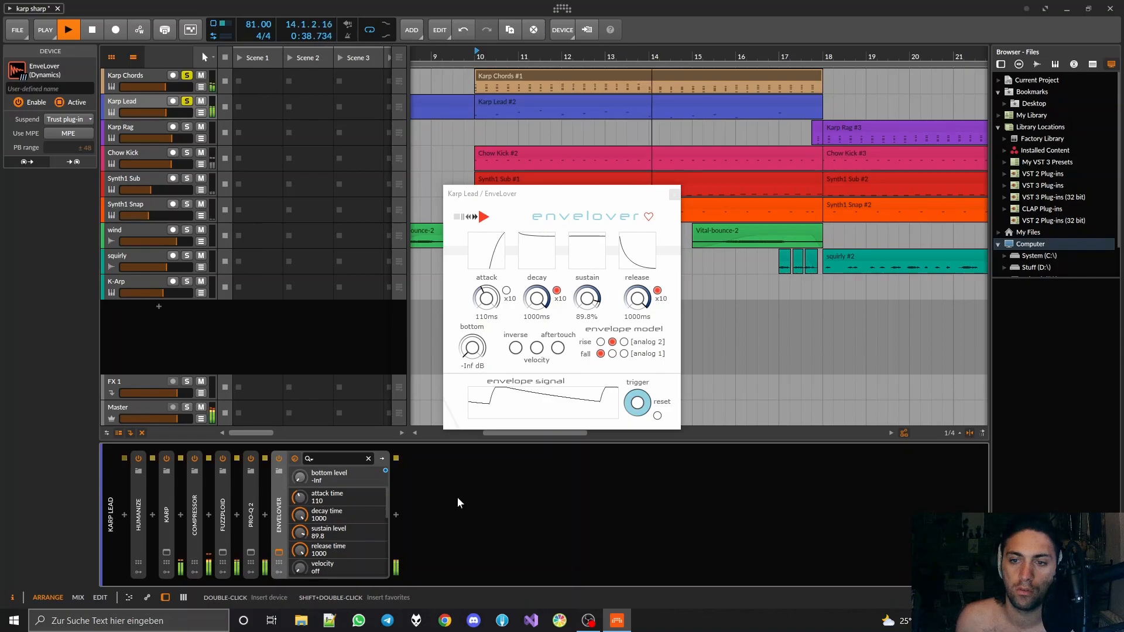
key("space")
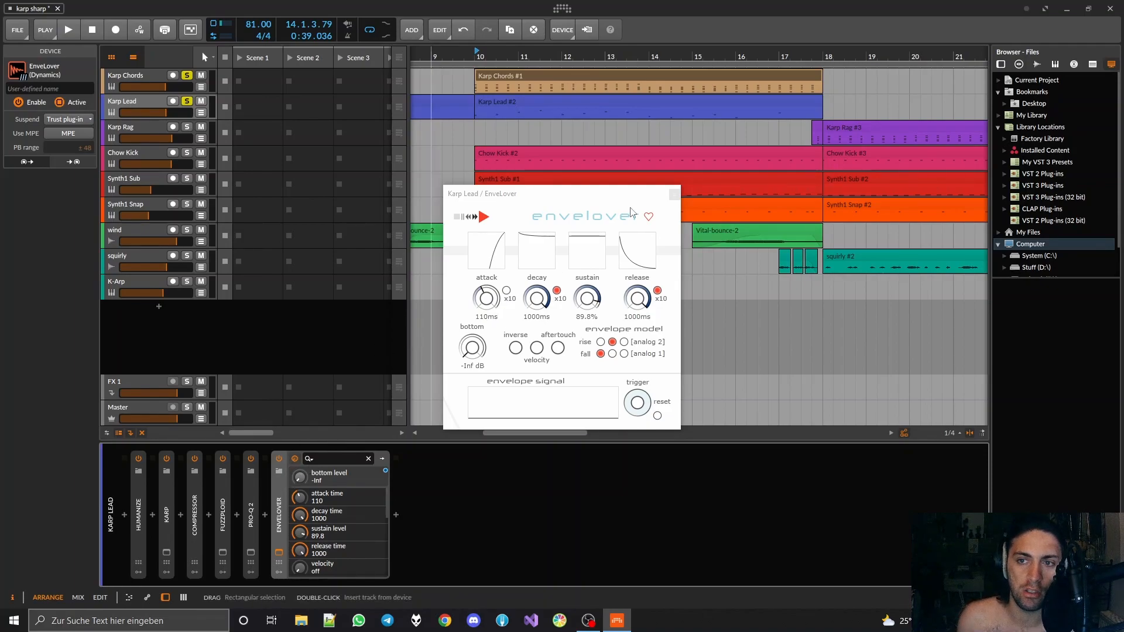
left_click(676, 196)
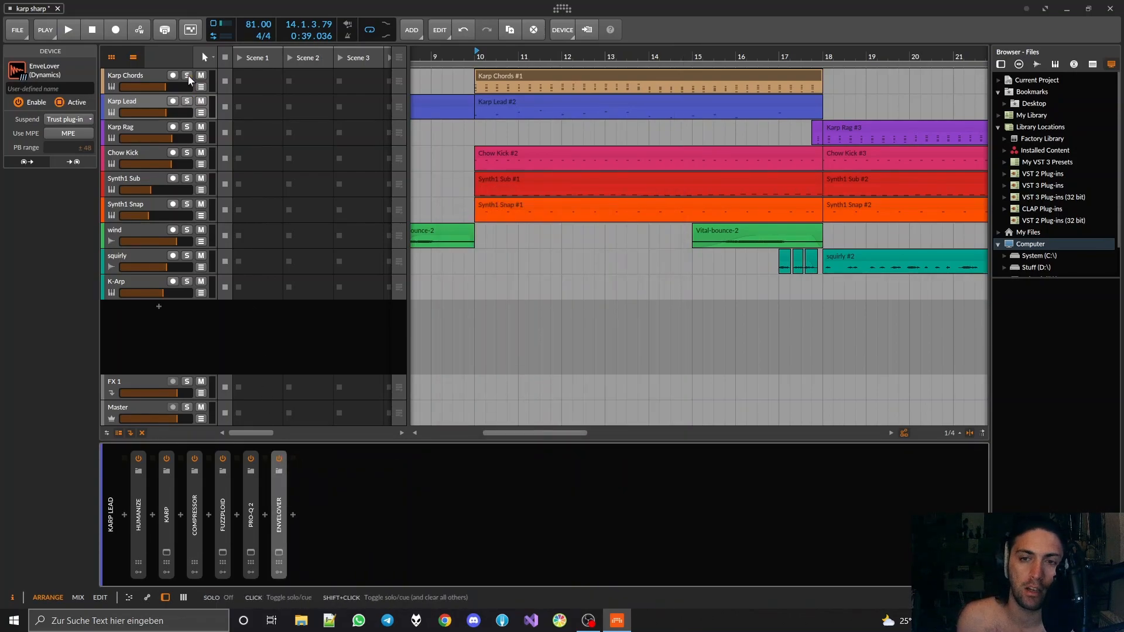
Show the K-Arp track's devices and play the full arrangement from bar 32 into the K-Arp entry.
left_click(139, 152)
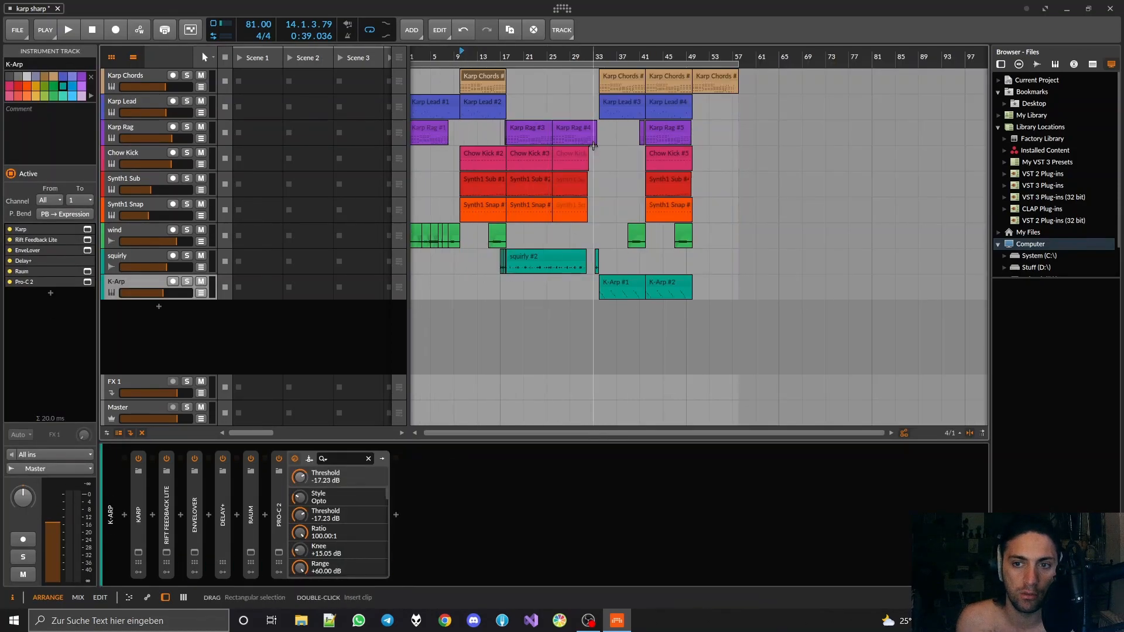
scroll(593, 146, "up", 8)
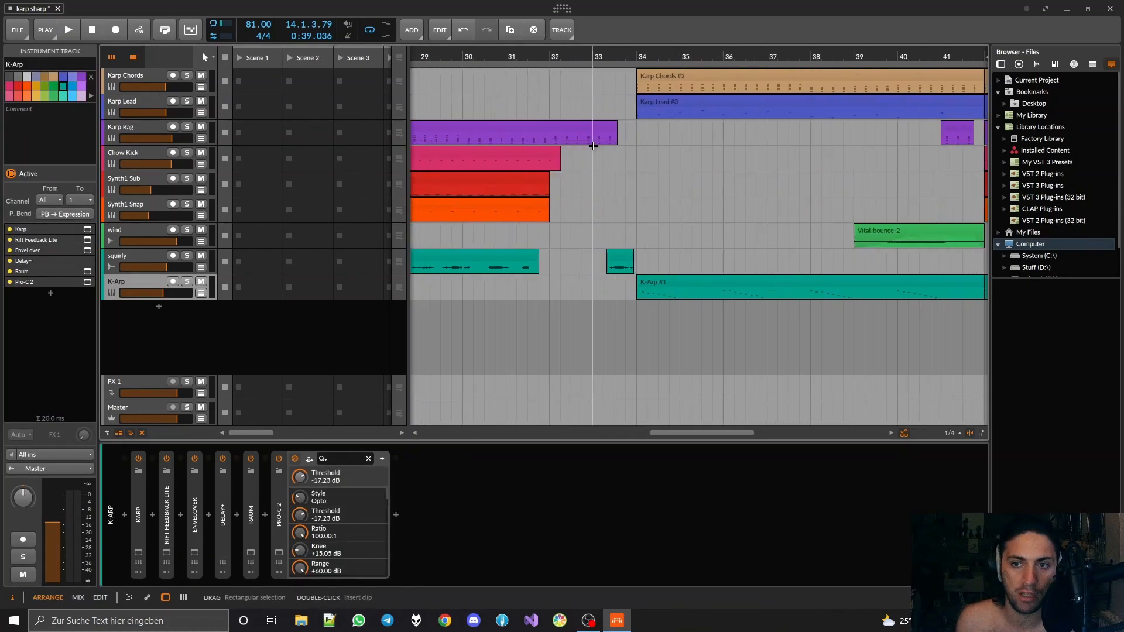
left_click(554, 56)
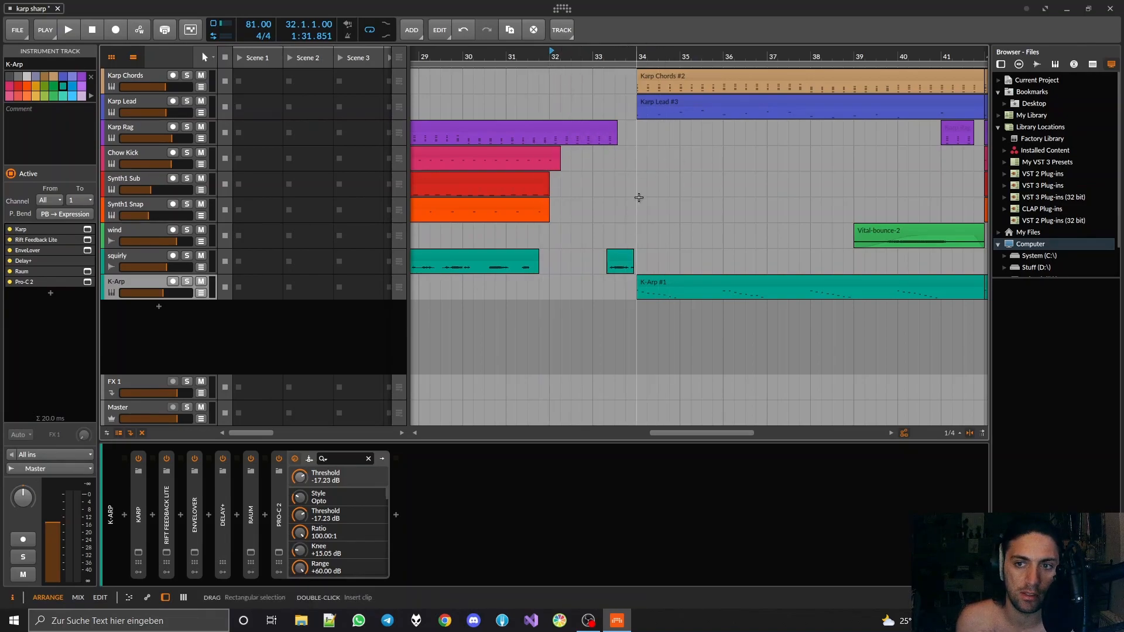
key("space")
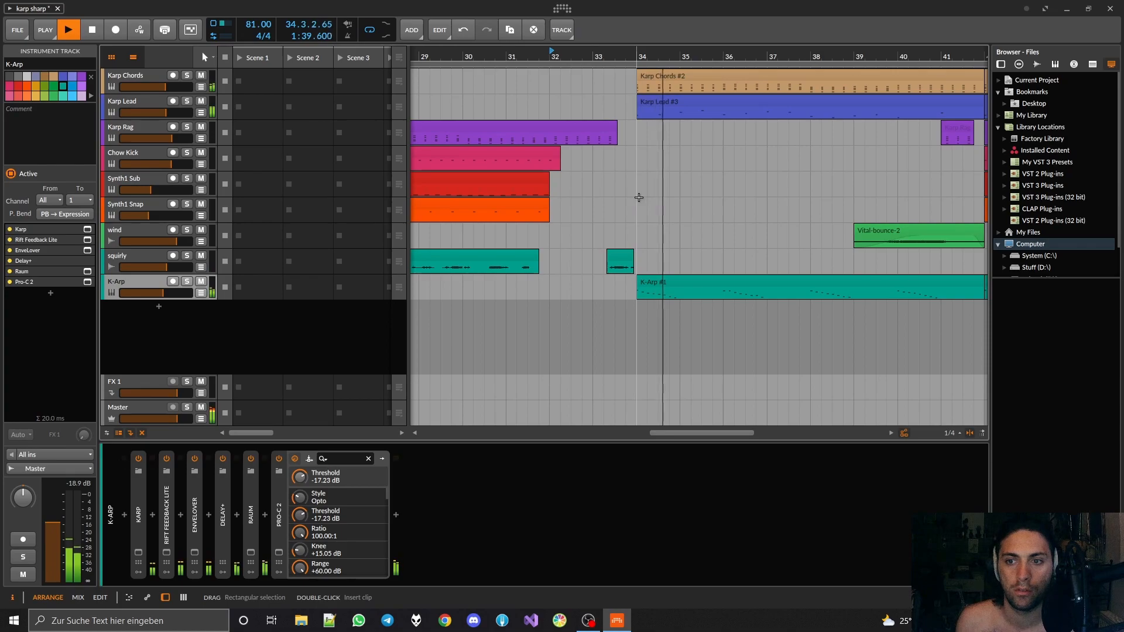
key("space")
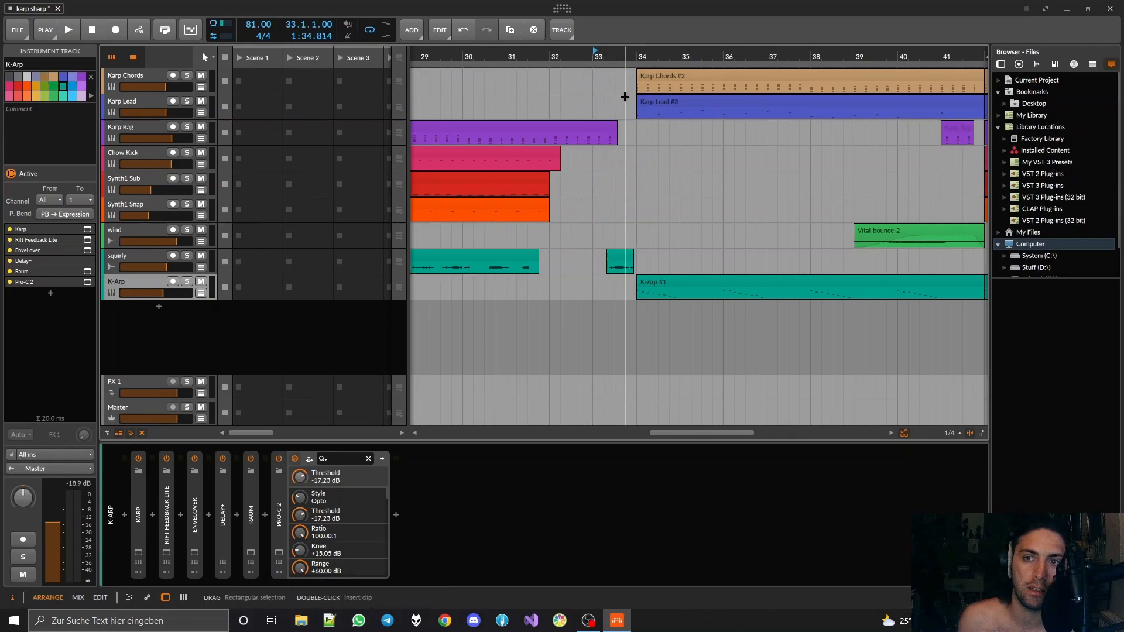
Move the playback start to bar 33 and briefly play the end of the Karp Rag clip.
left_click_drag(626, 55, 614, 79)
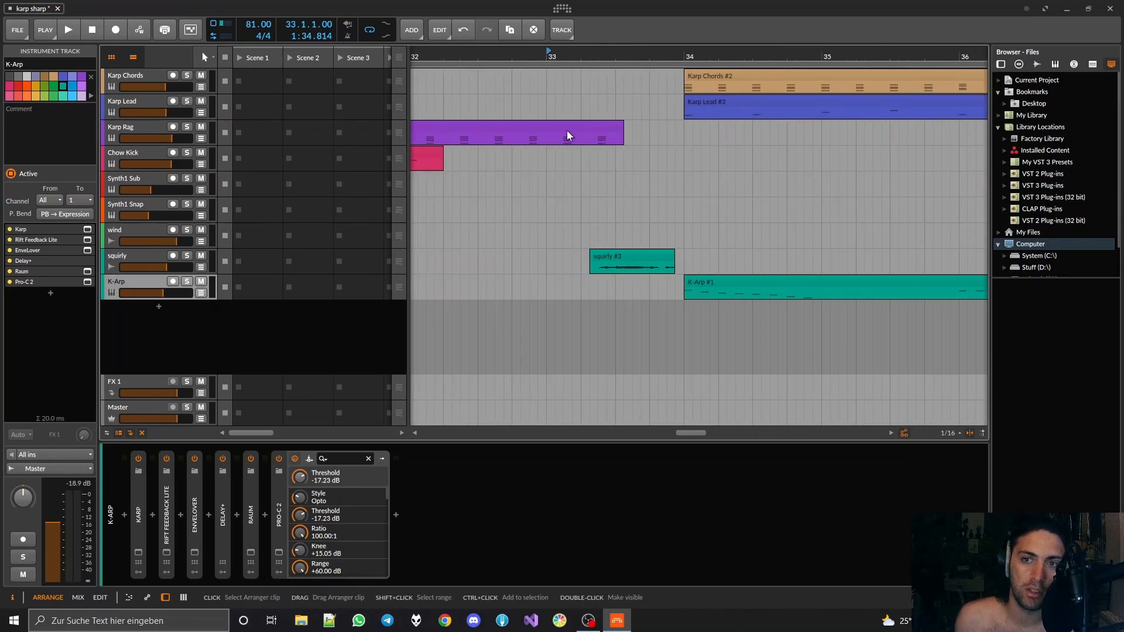
key("space")
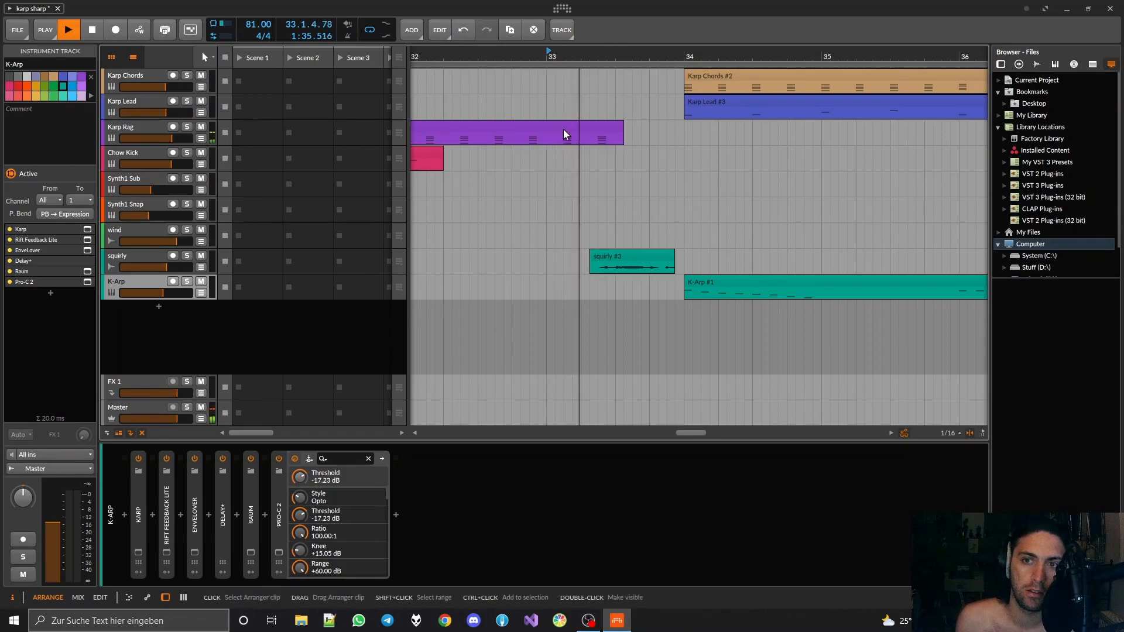
key("space")
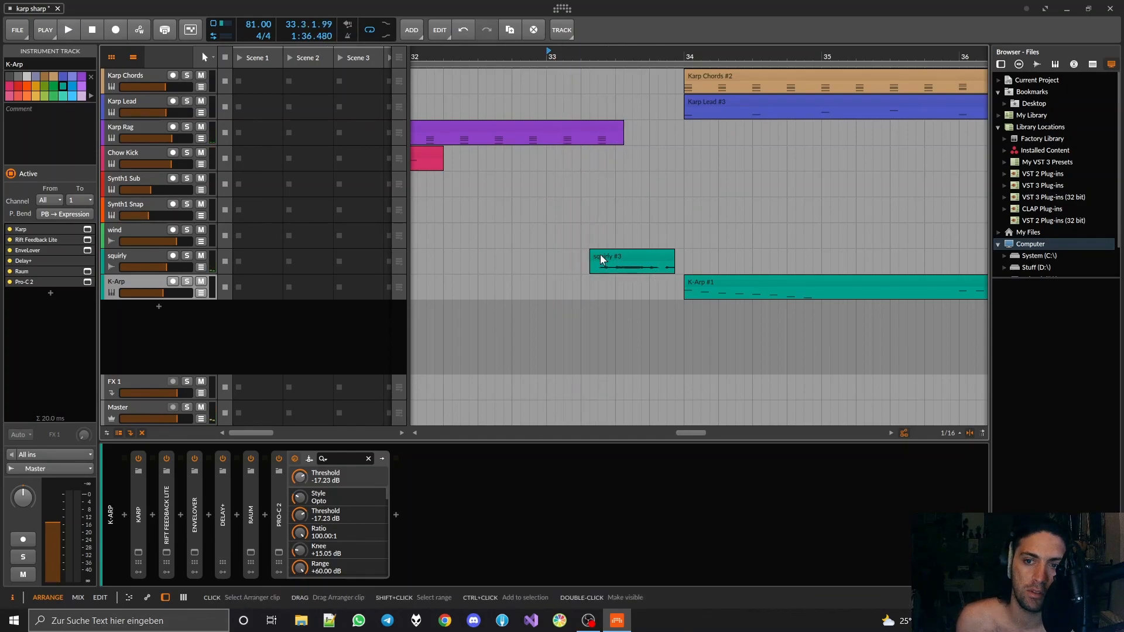
Point out the transition into bar 34 by selecting the squirly #3 clip, the Karp Rag clip and the clips starting at bar 34.
left_click_drag(579, 256, 698, 267)
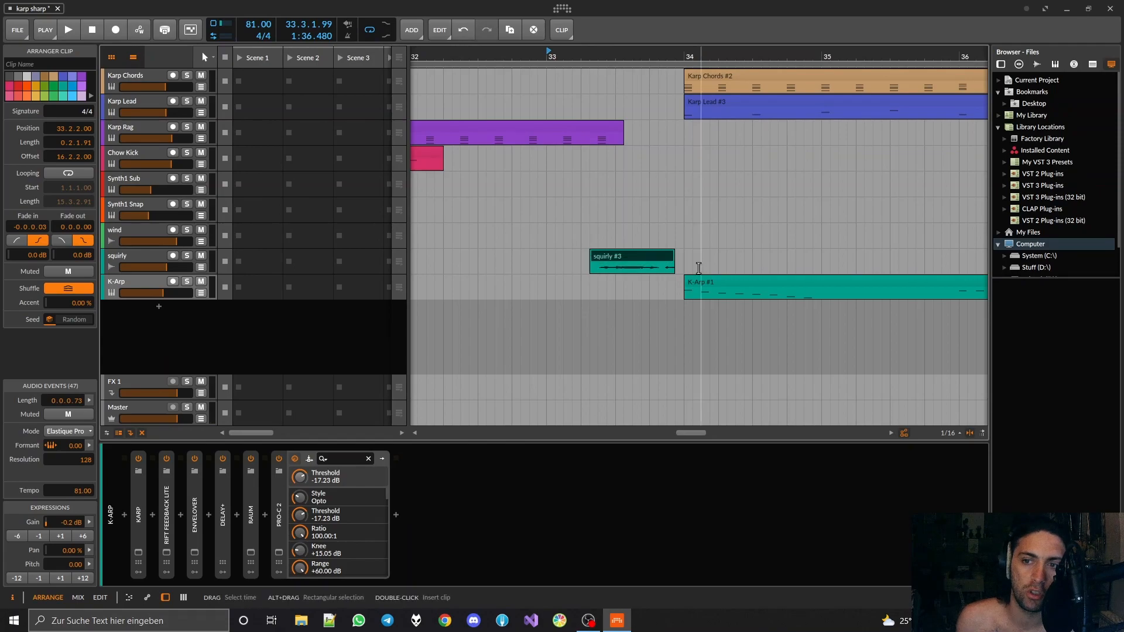
left_click(682, 259)
left_click(583, 48)
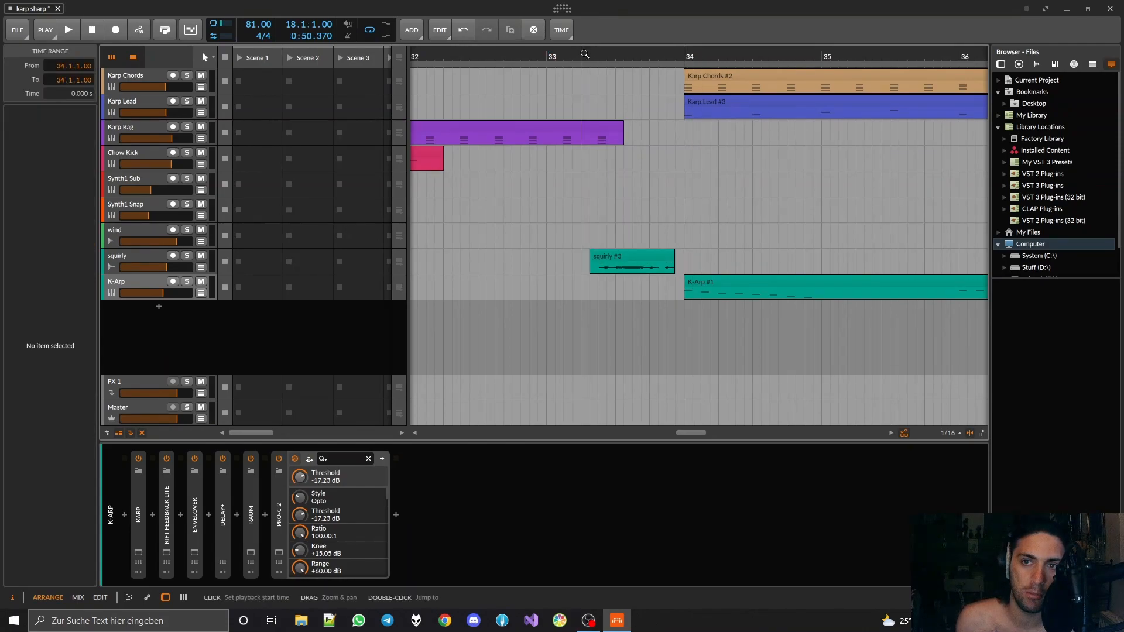
left_click_drag(577, 256, 683, 264)
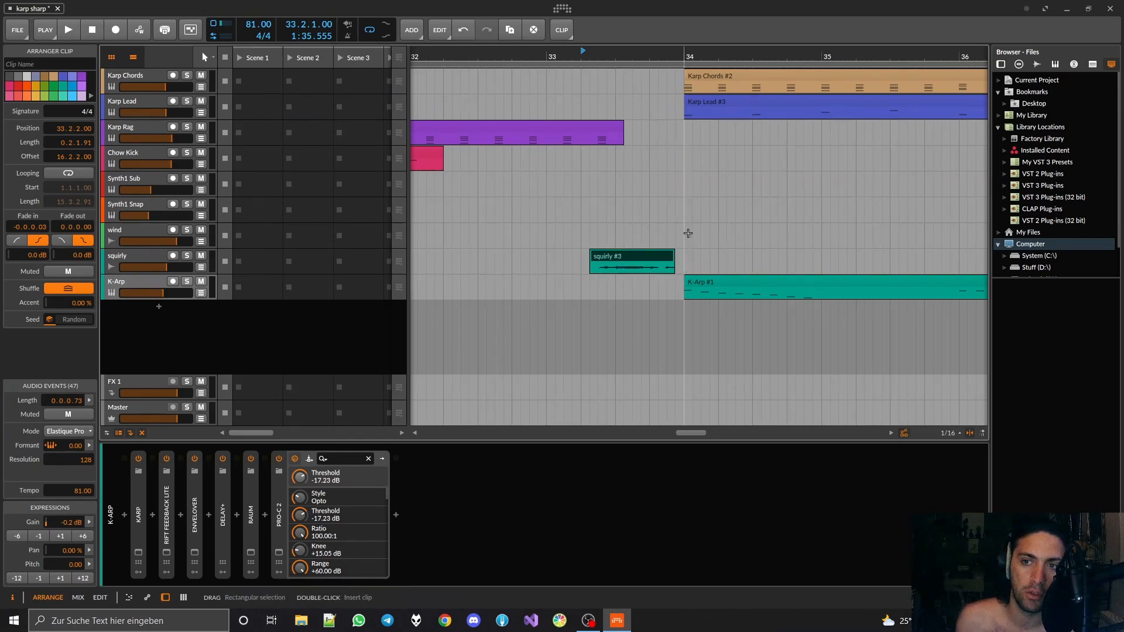
left_click_drag(681, 338, 696, 67)
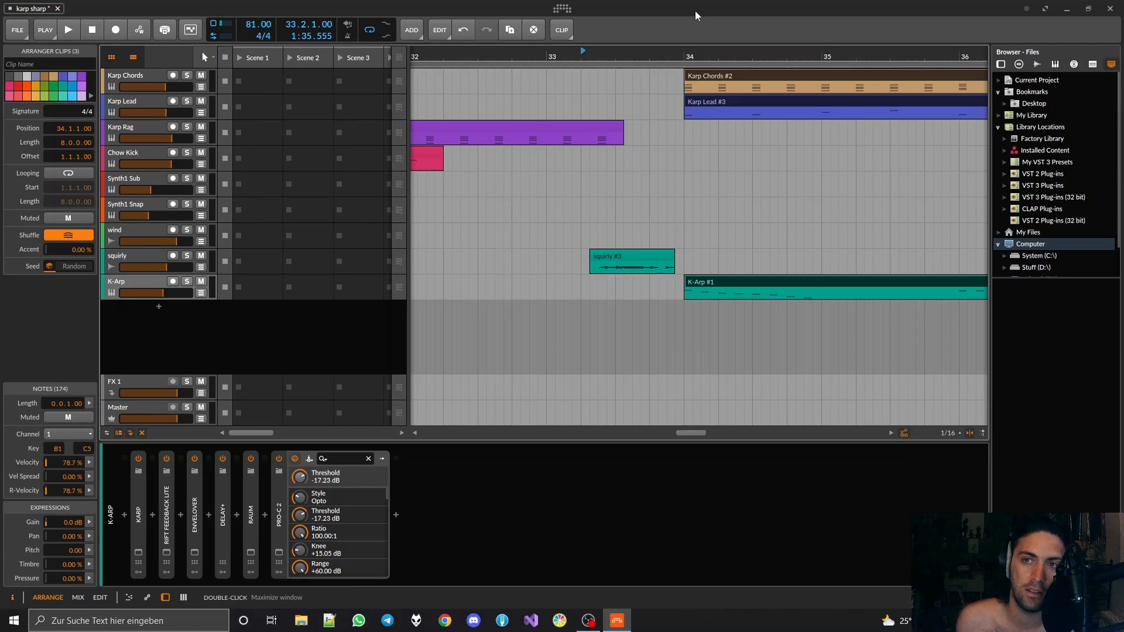
left_click(547, 50)
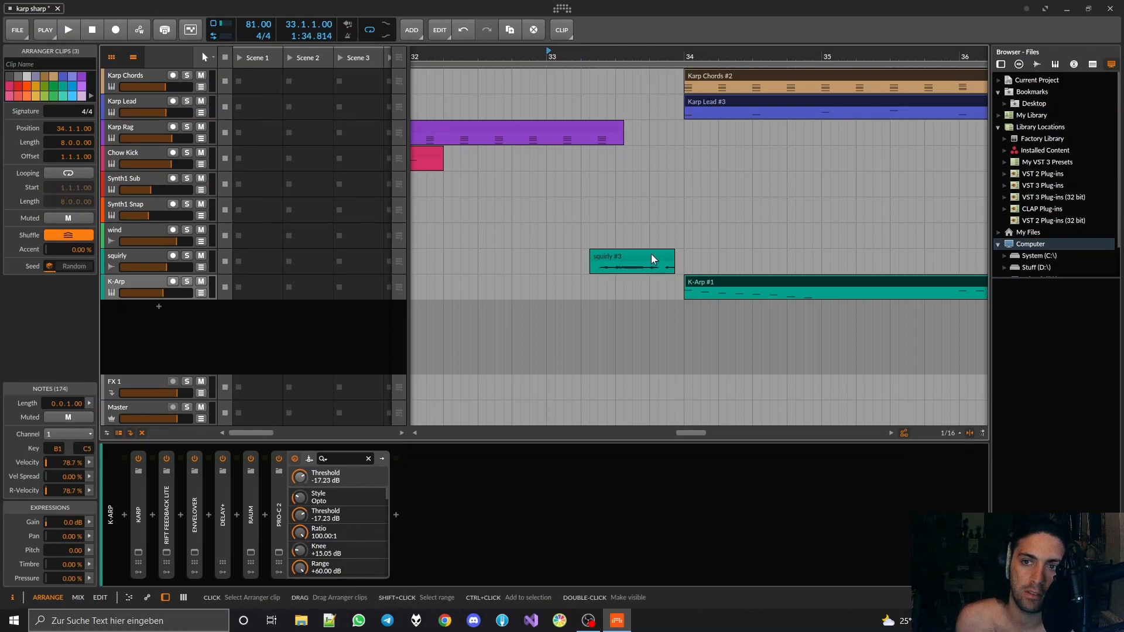
left_click_drag(505, 305, 574, 99)
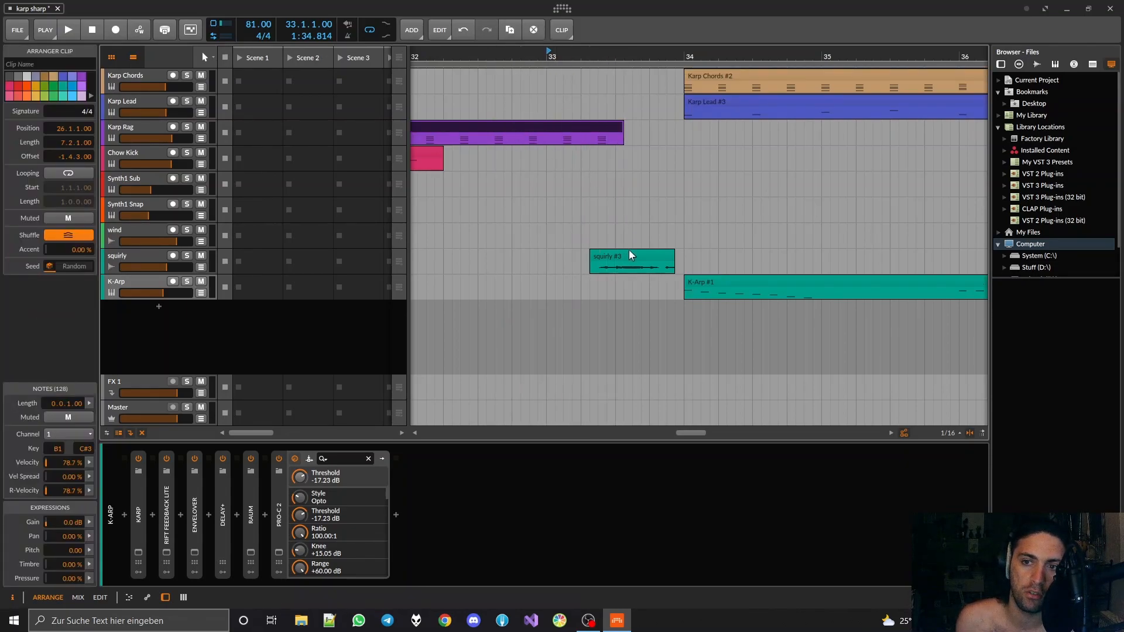
left_click_drag(699, 310, 703, 79)
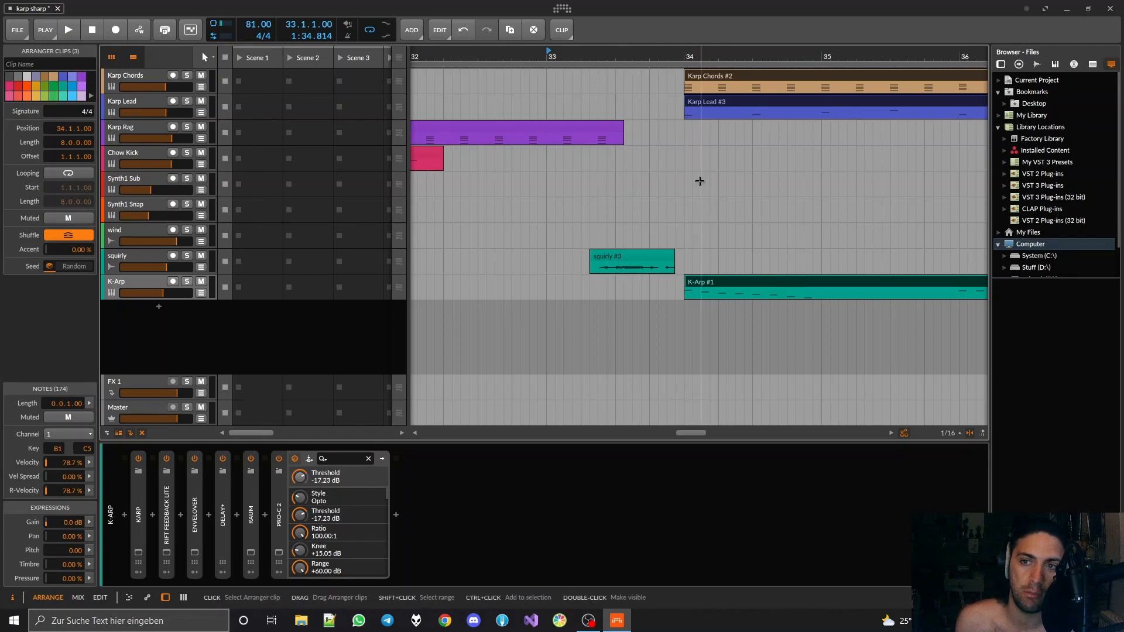
left_click(618, 61)
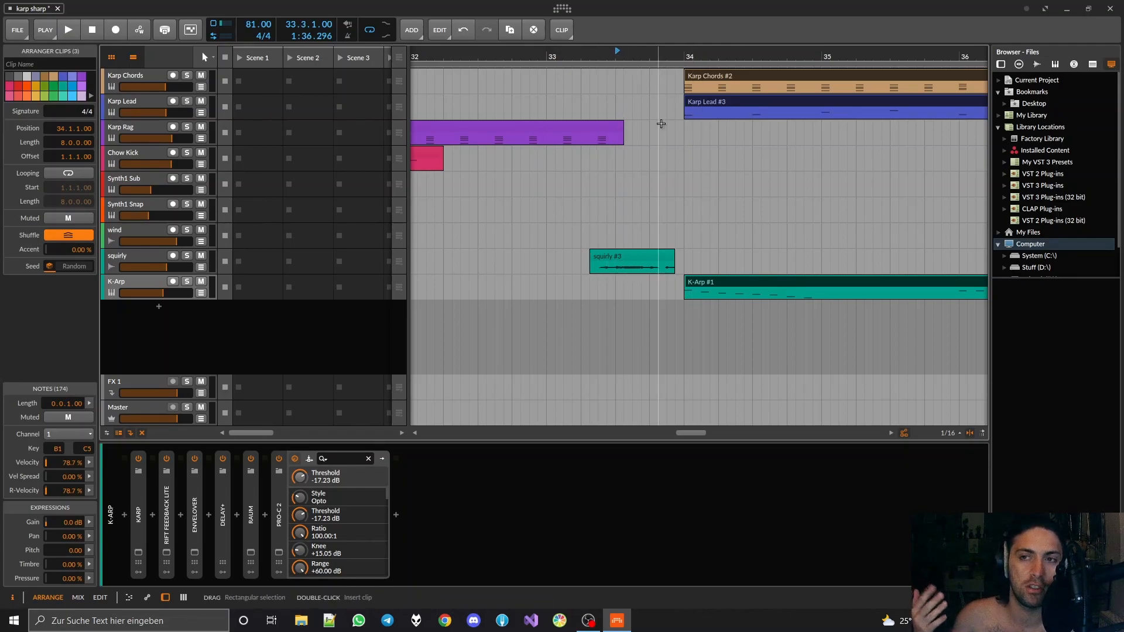
Play K-Arp from bar 34 with its EnveLover window open to view the envelope, and close the window.
left_click(686, 61)
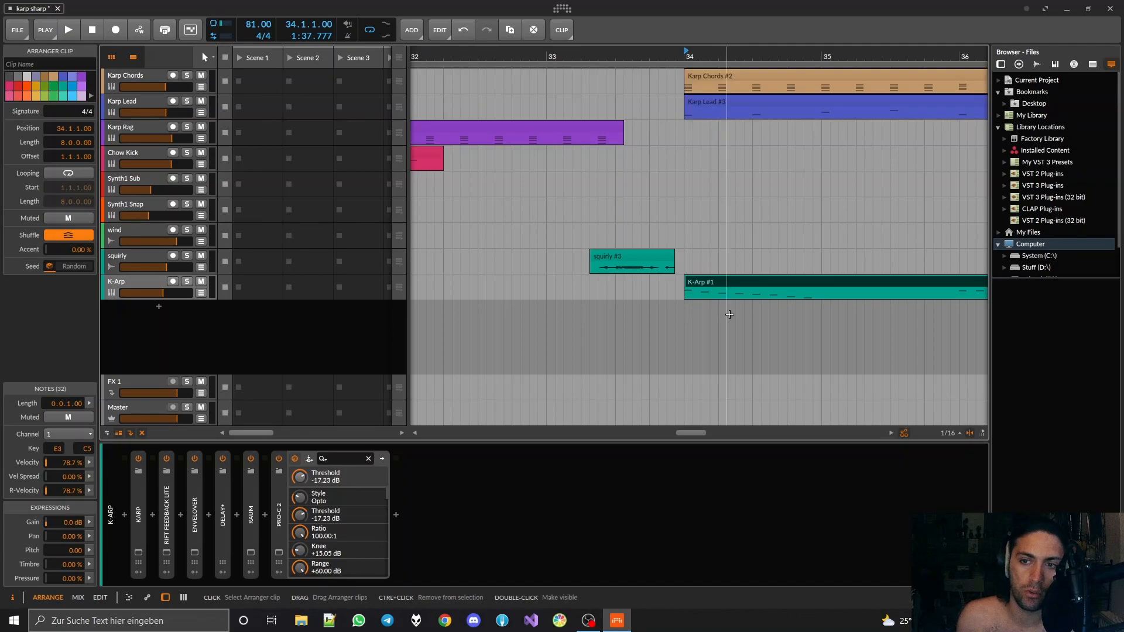
left_click(128, 282)
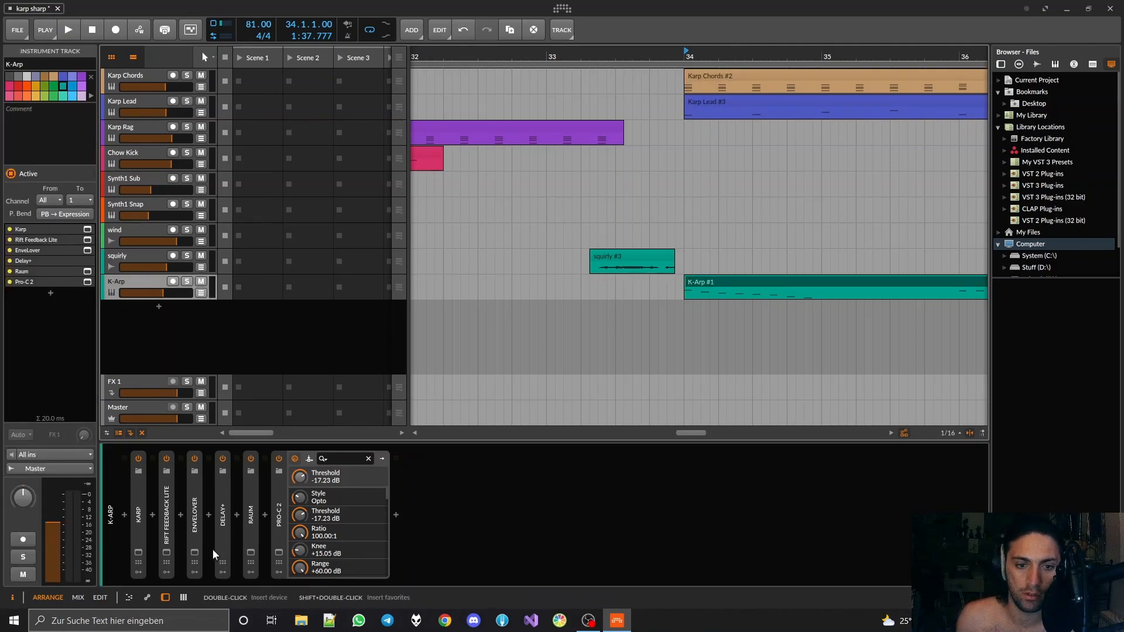
left_click(195, 552)
key("space")
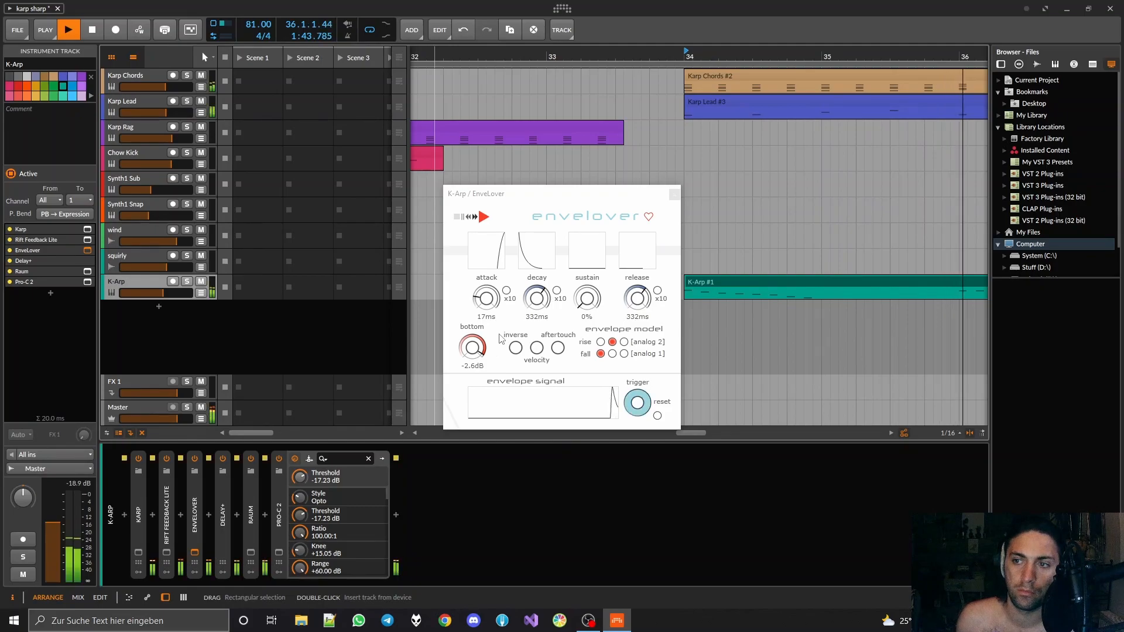
key("space")
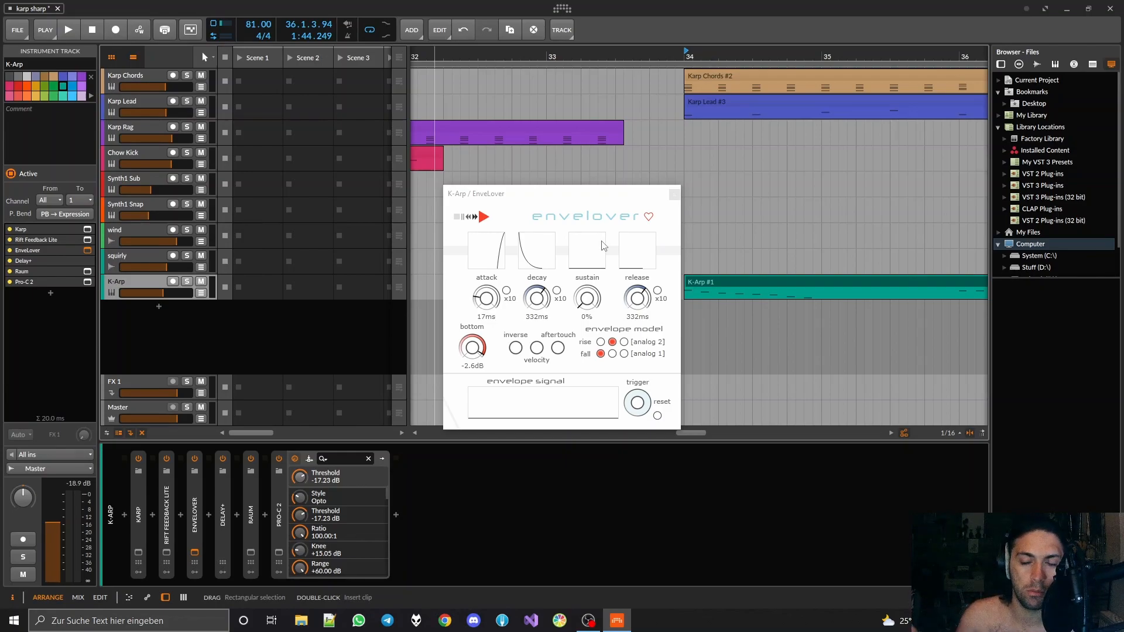
left_click(622, 199)
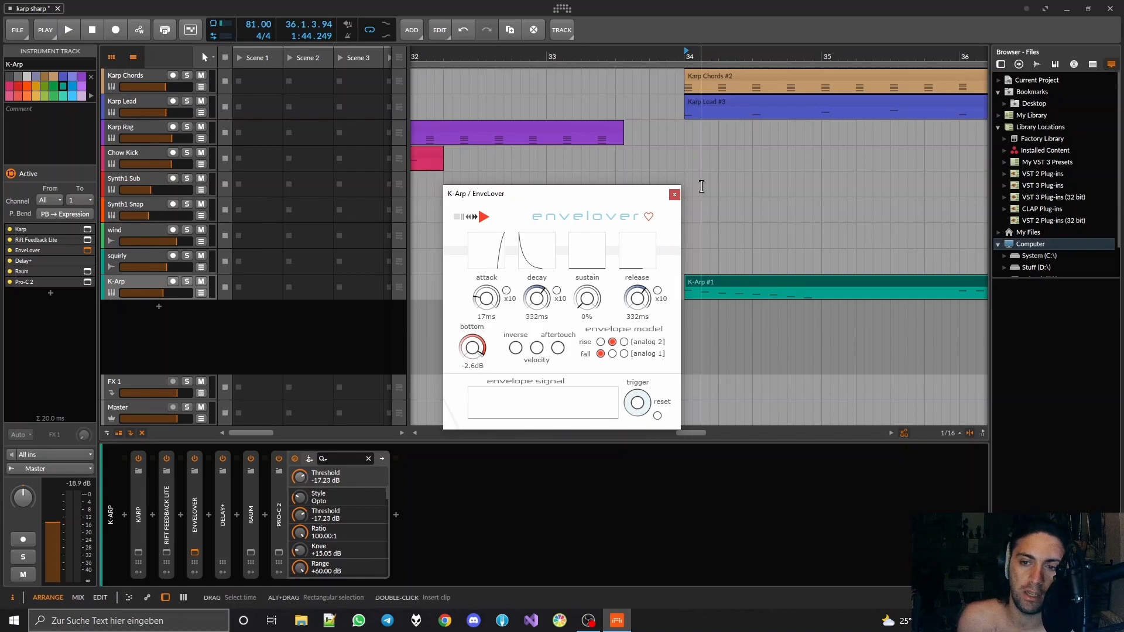
left_click(675, 194)
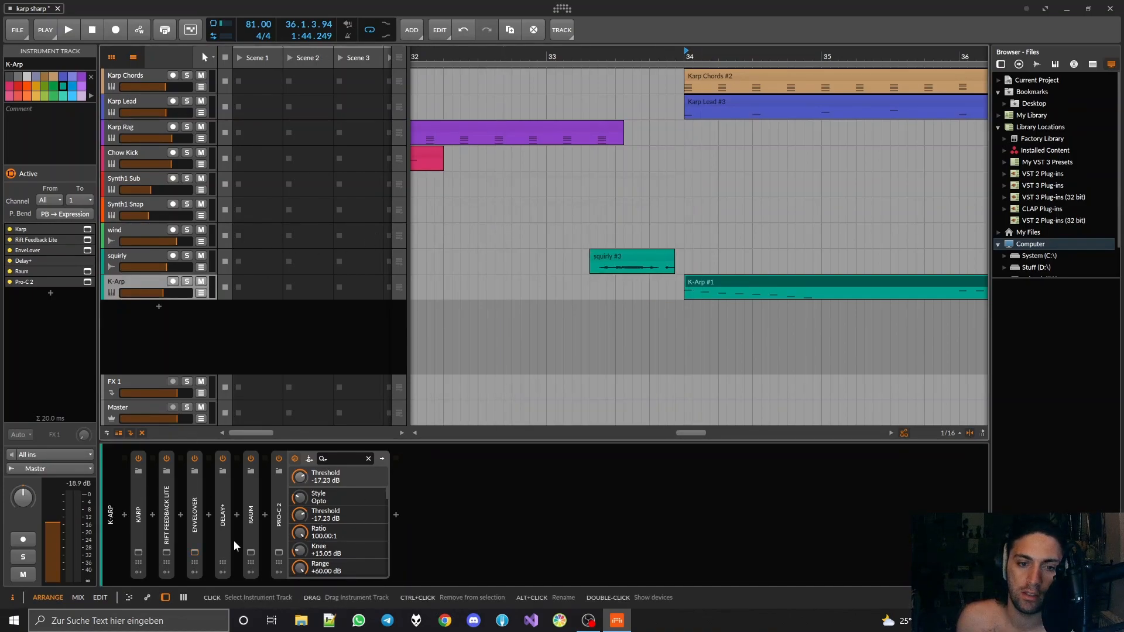
Deactivate EnveLover on K-Arp and play from bar 34, reactivate it and play the same passage again to compare.
left_click(195, 528)
key("alt+a")
key("space")
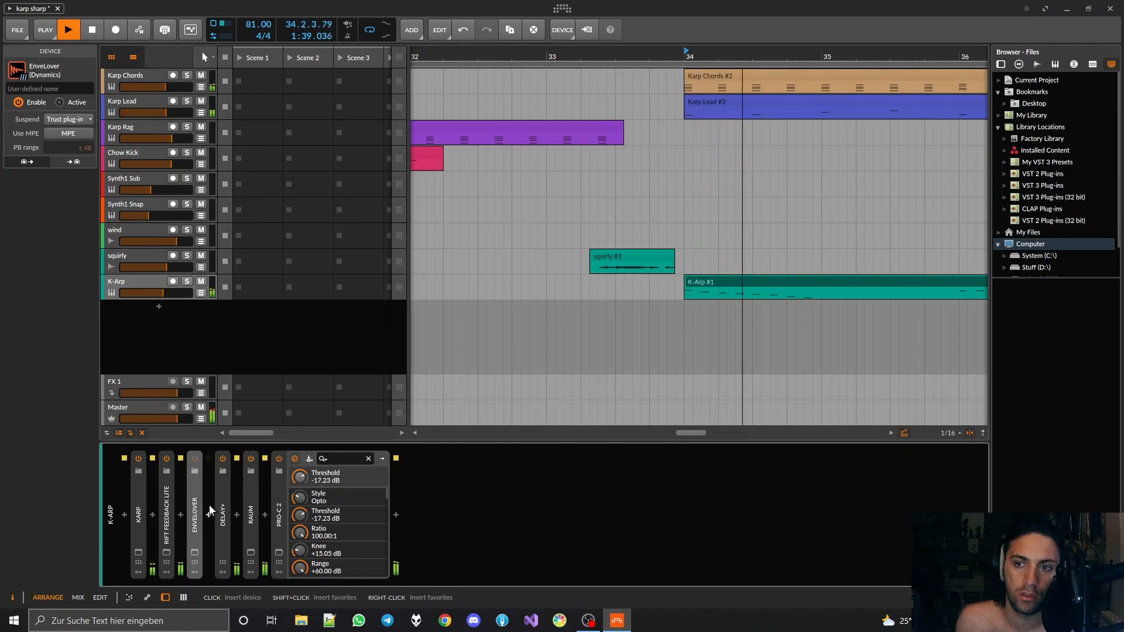
key("space")
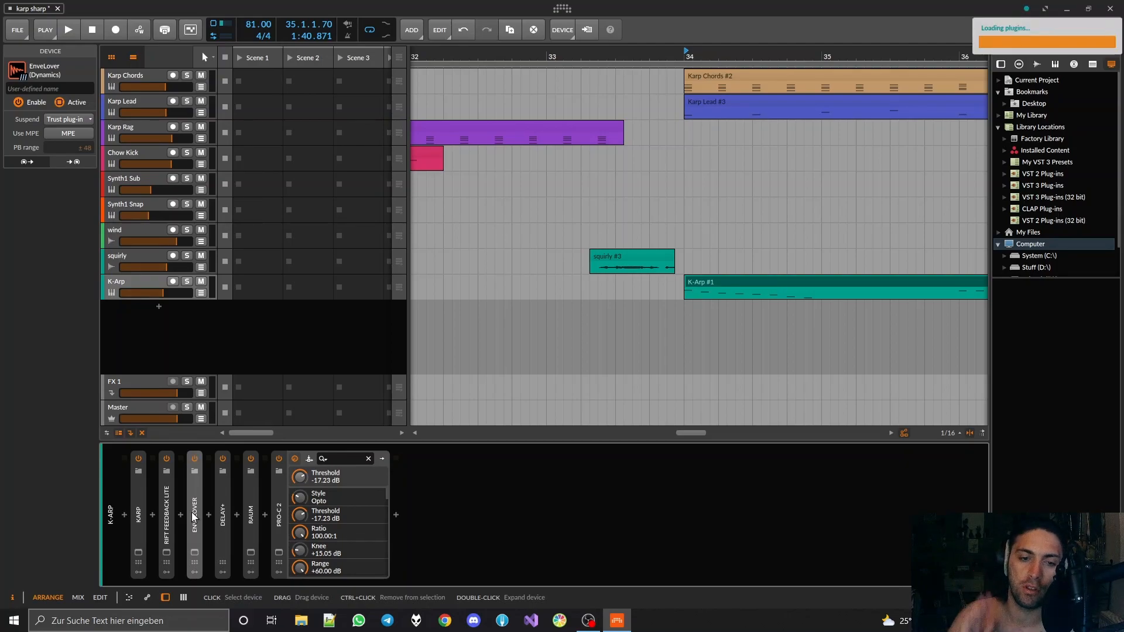
key("space")
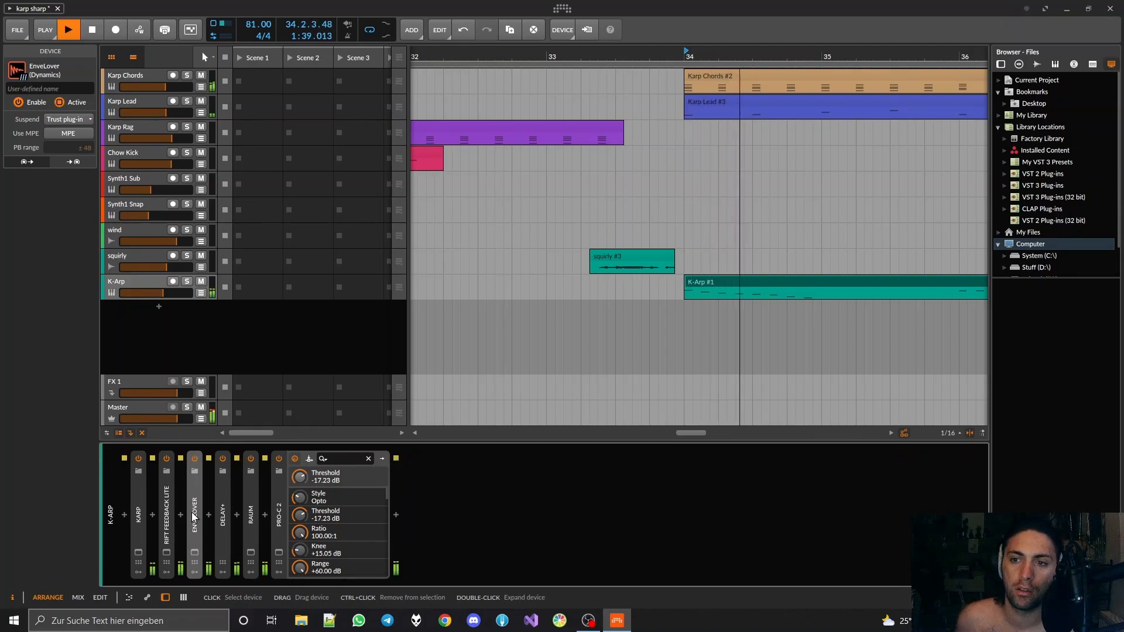
key("space")
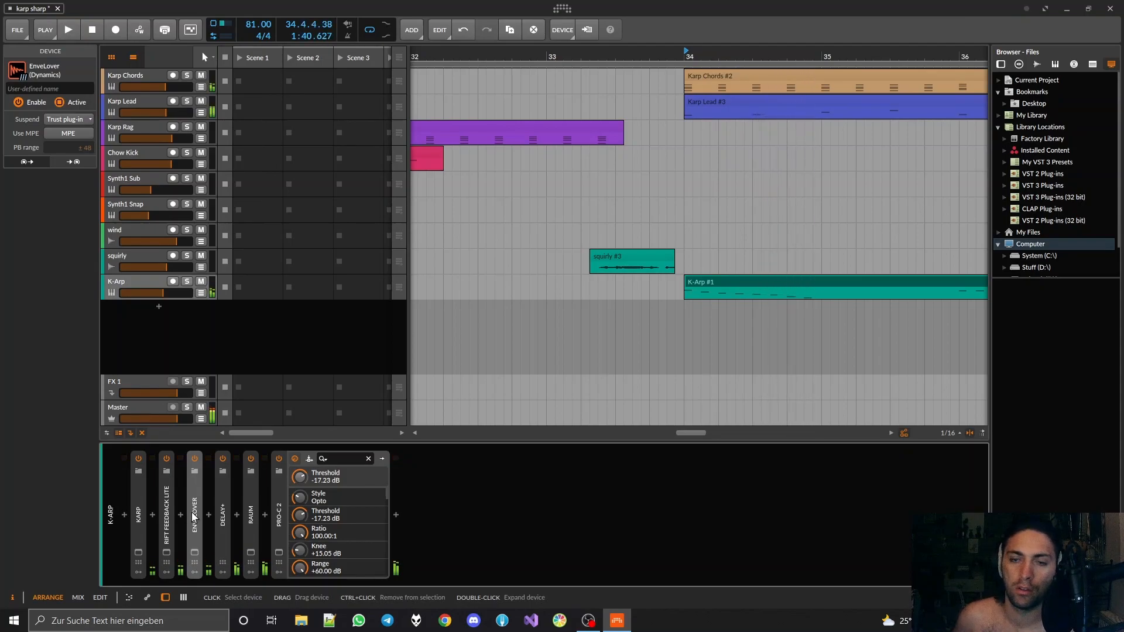
Play the arrangement from bar 17 into the Karp Rag section with the track's EnveLover window open to view its envelope.
scroll(502, 265, "down", 10)
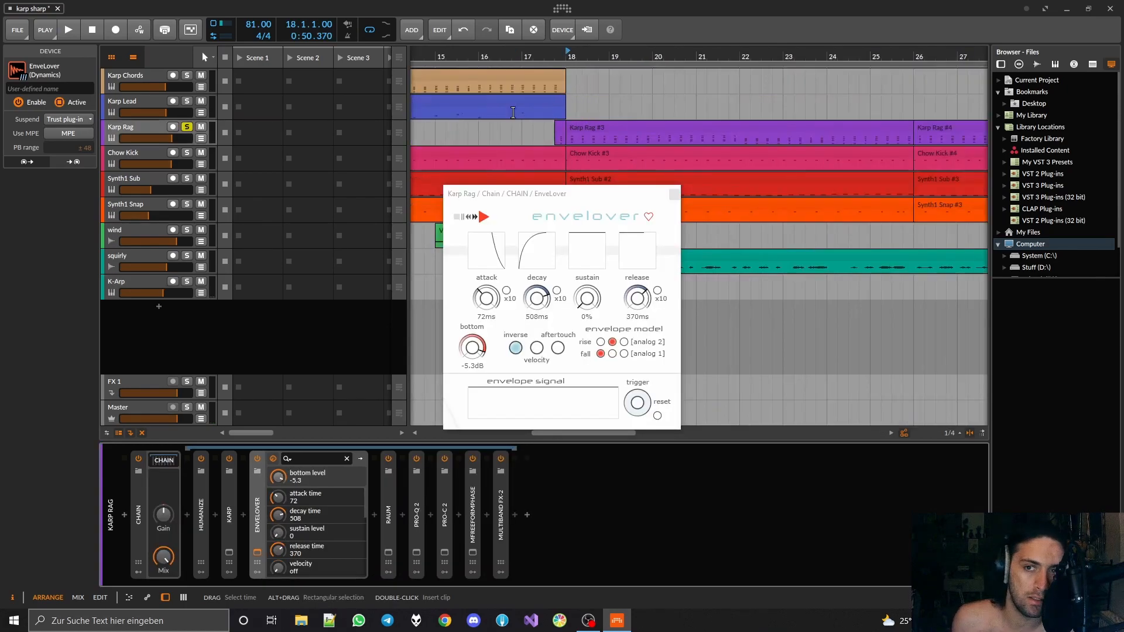
left_click_drag(469, 193, 619, 321)
left_click(525, 55)
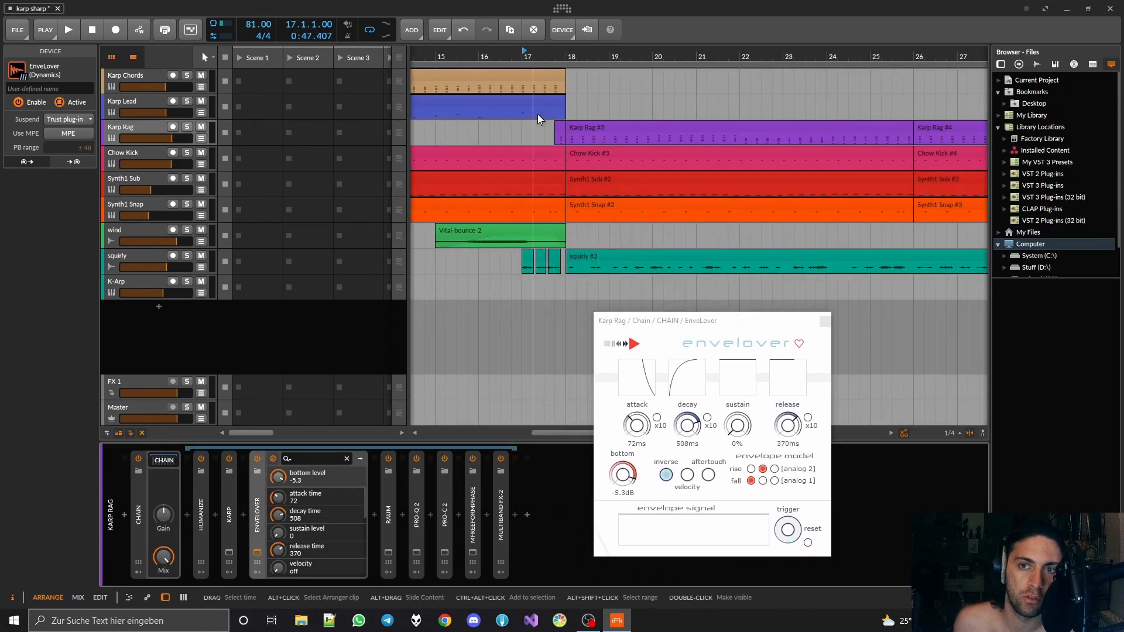
scroll(537, 114, "down", 5)
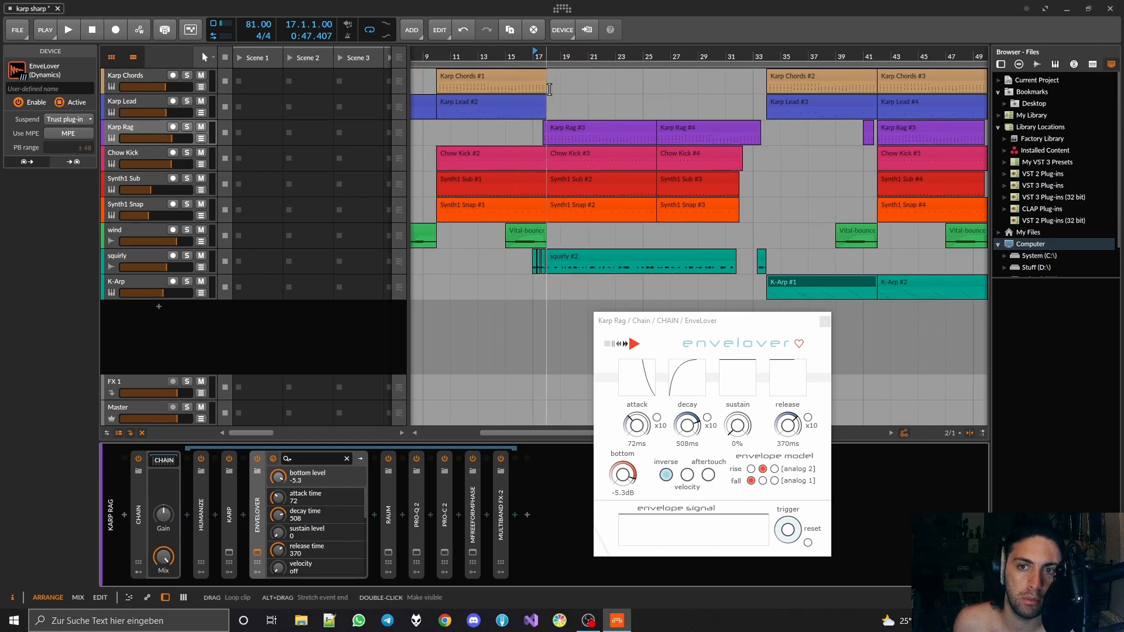
key("space")
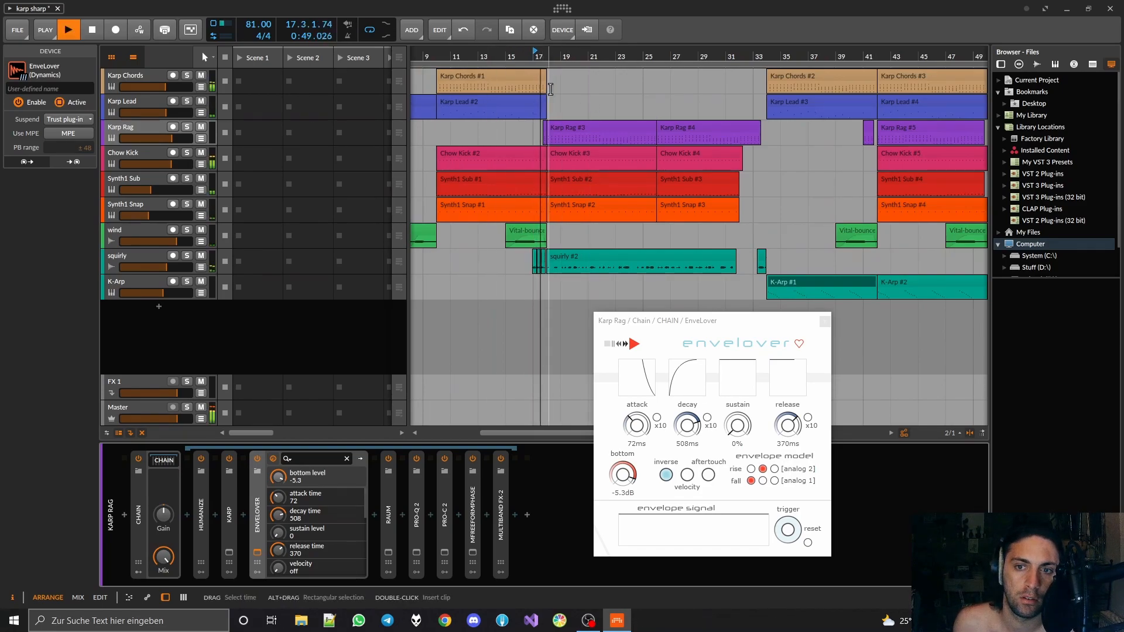
scroll(589, 240, "up", 5)
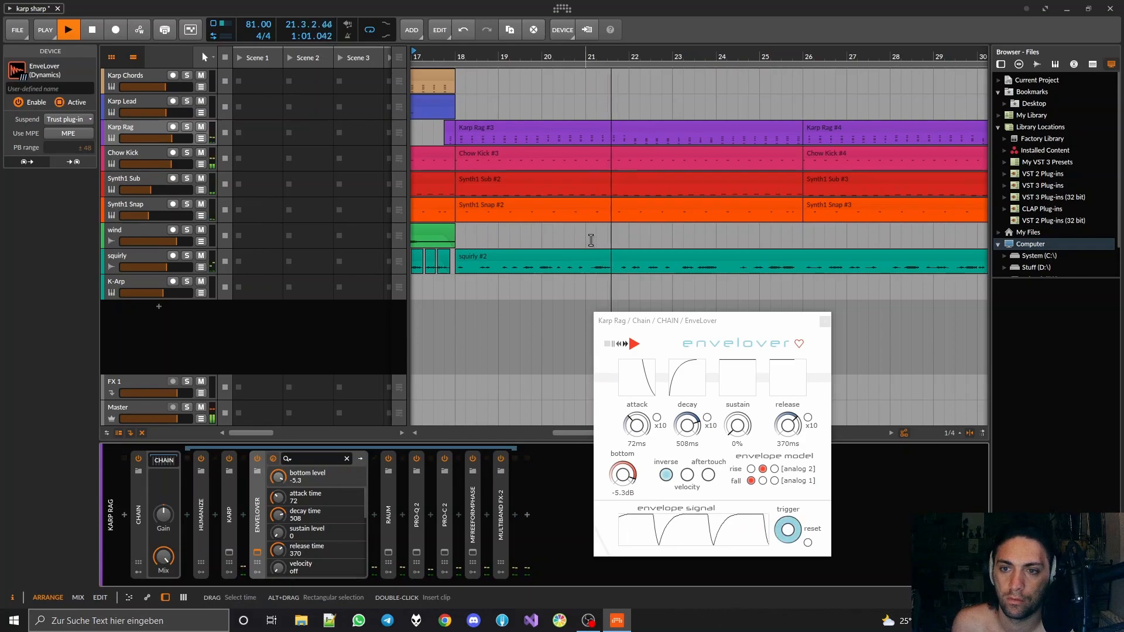
key("space")
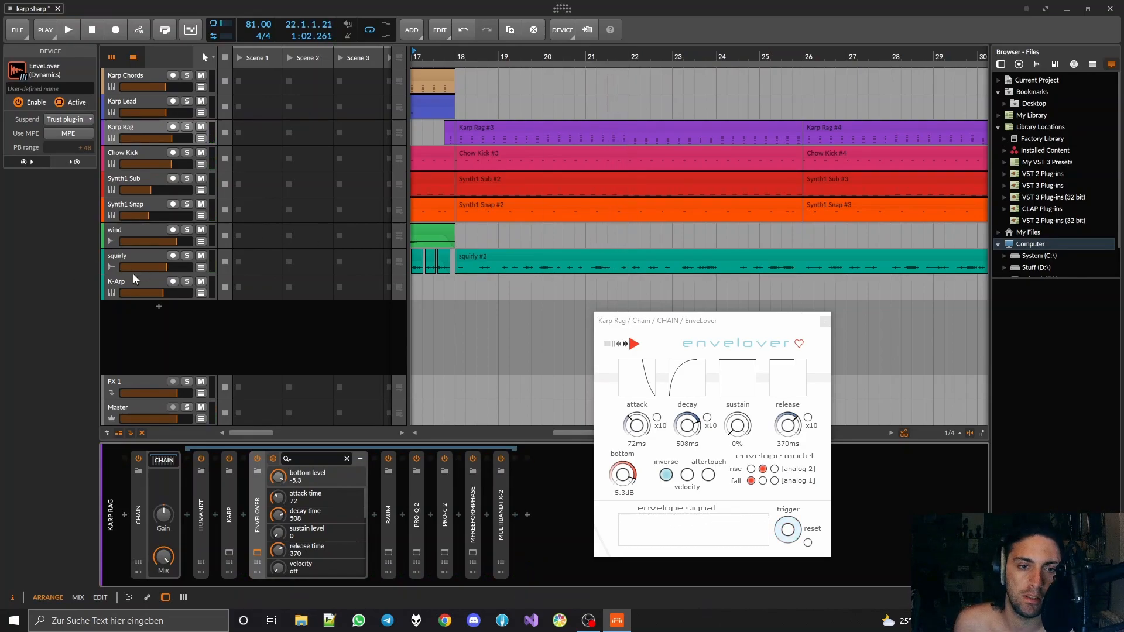
Enlarge the squirly track to examine its waveform around bars 21 to 24, and restore the track's compact height.
left_click_drag(132, 274, 133, 344)
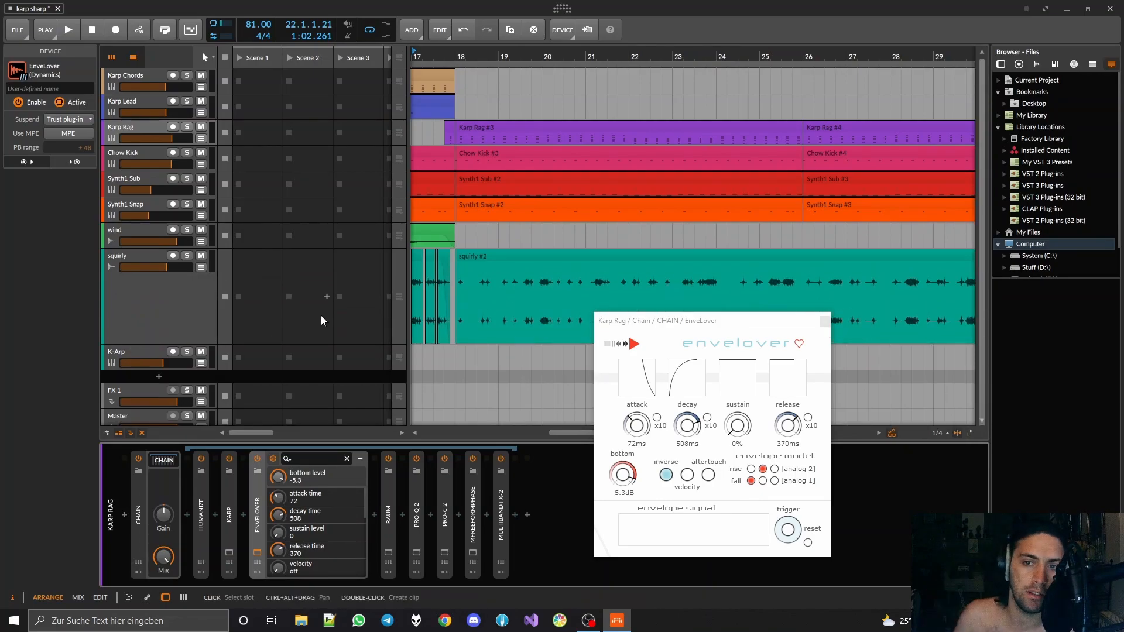
scroll(465, 254, "up", 5)
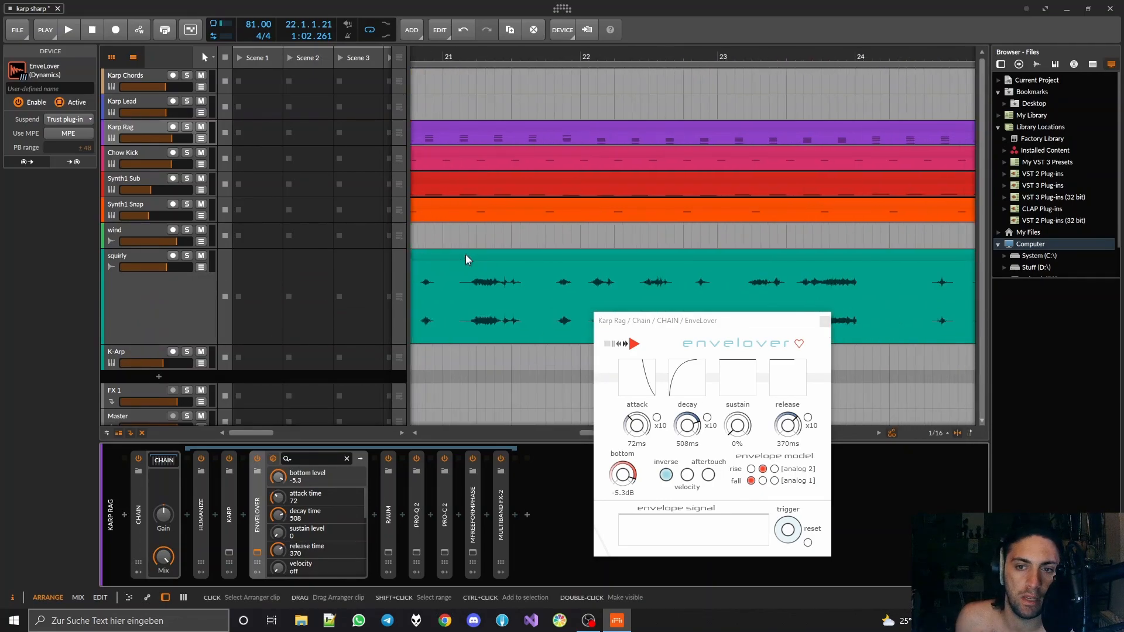
scroll(465, 254, "down", 8)
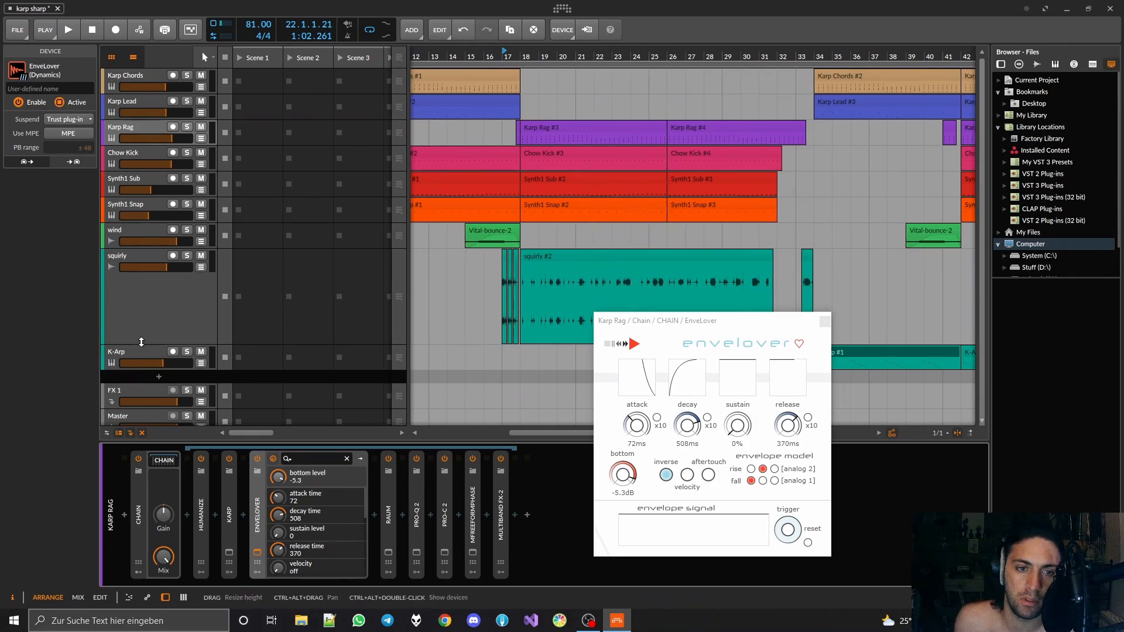
left_click_drag(141, 342, 141, 274)
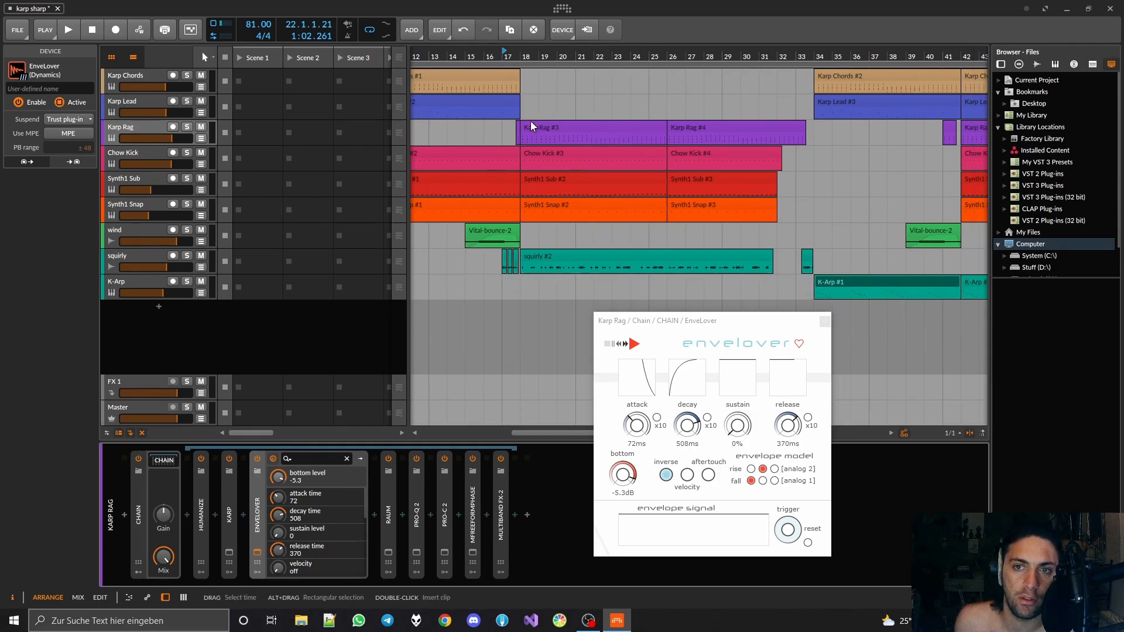
Deactivate EnveLover on the Karp Rag track and play the passage from bar 18 without it.
scroll(531, 121, "up", 8)
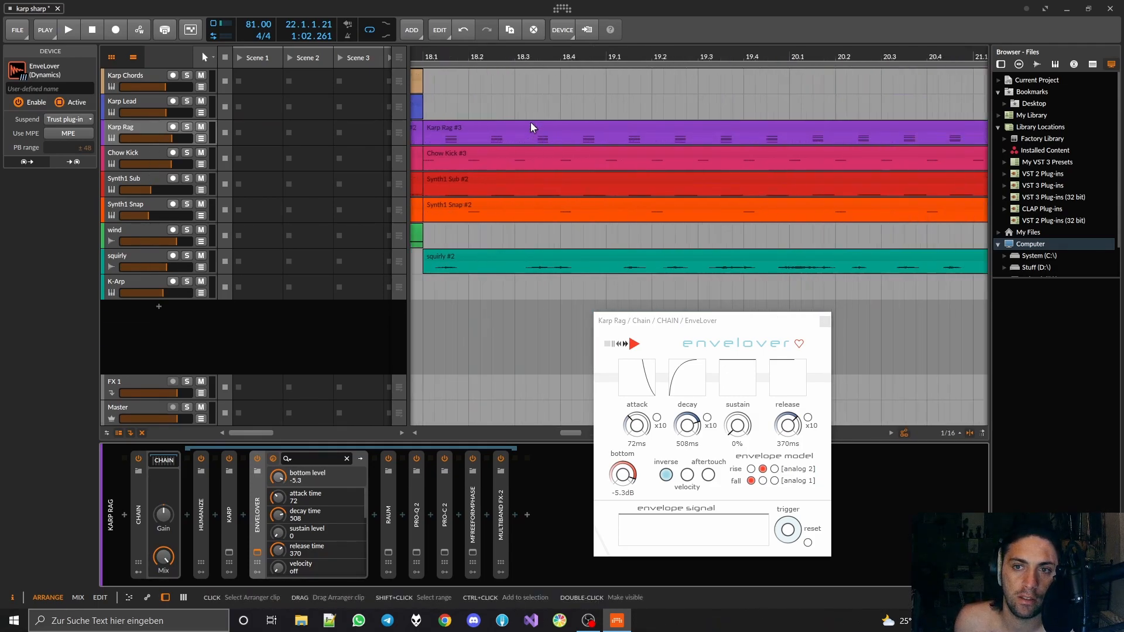
left_click(133, 128)
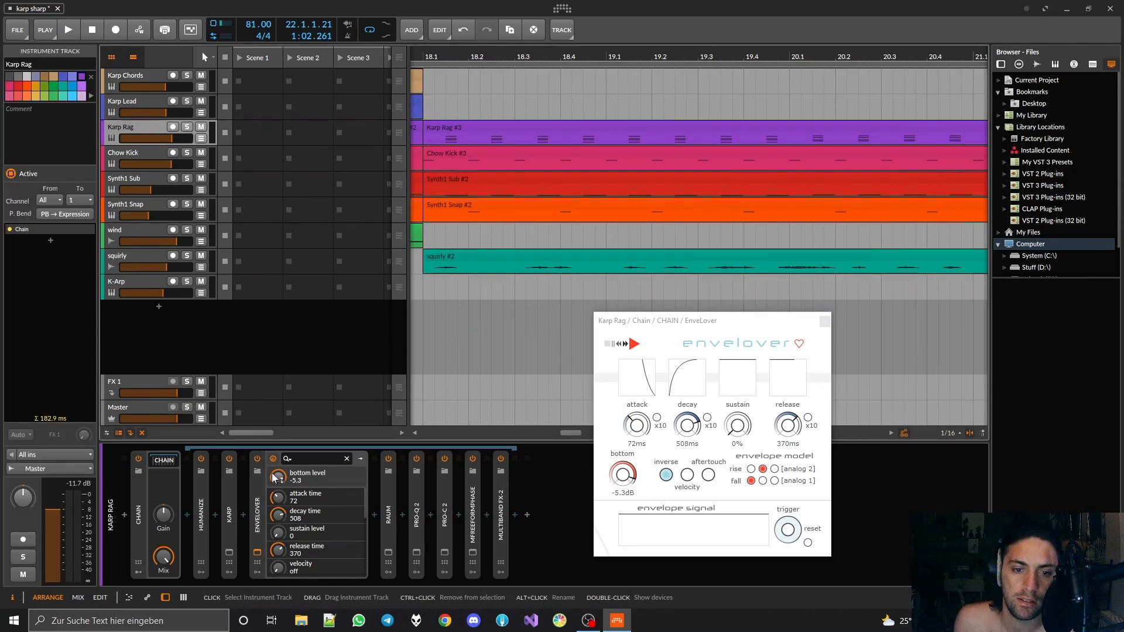
left_click(255, 487)
key("alt+a")
left_click(138, 129)
key("space")
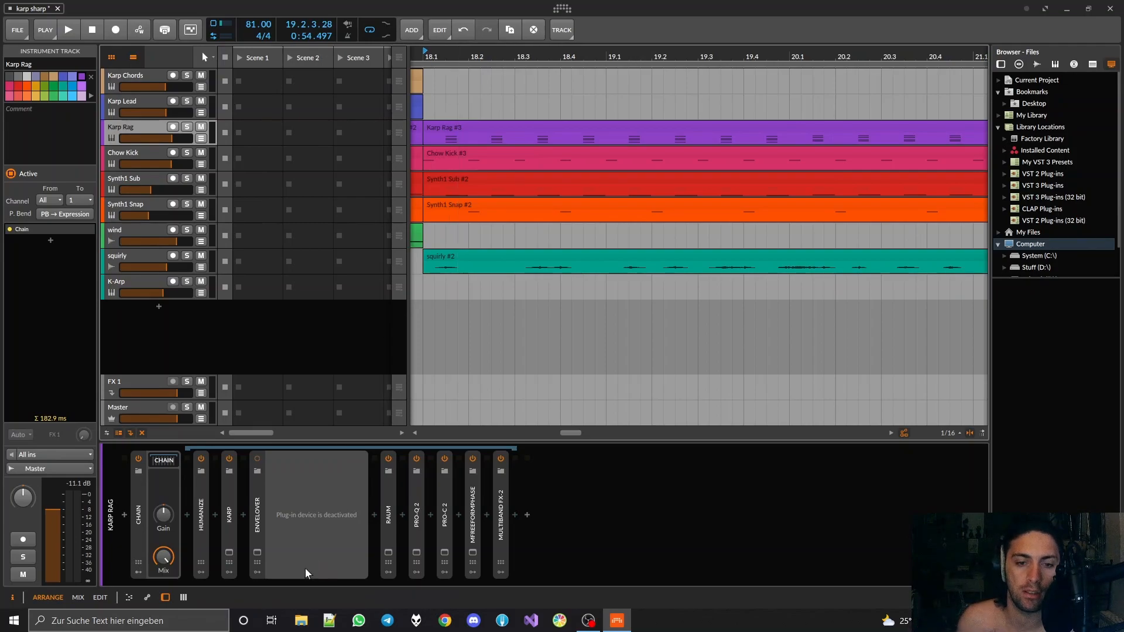
Reactivate EnveLover on Karp Rag, open its window to point out the inverse and bottom settings, and close the window.
left_click(260, 521)
key("alt+a")
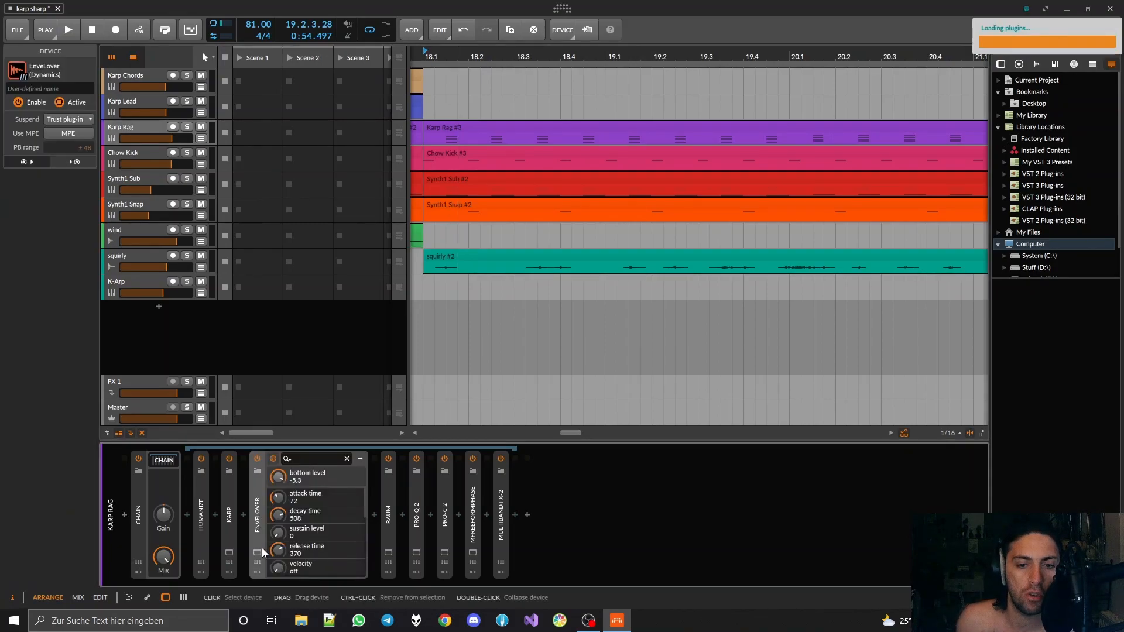
left_click(259, 551)
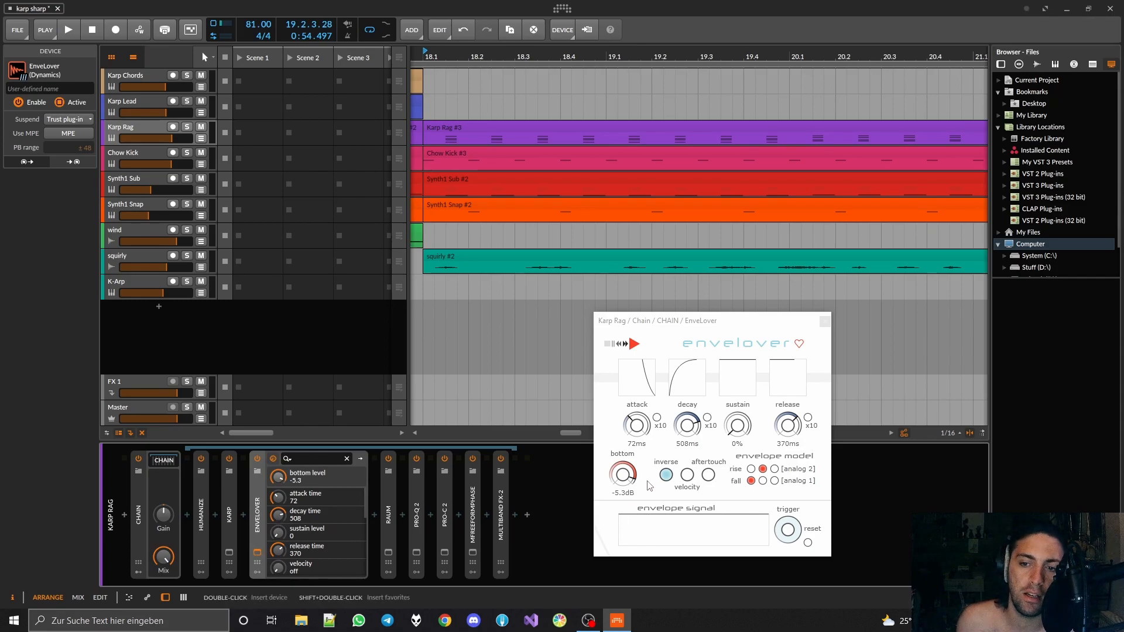
left_click(666, 475)
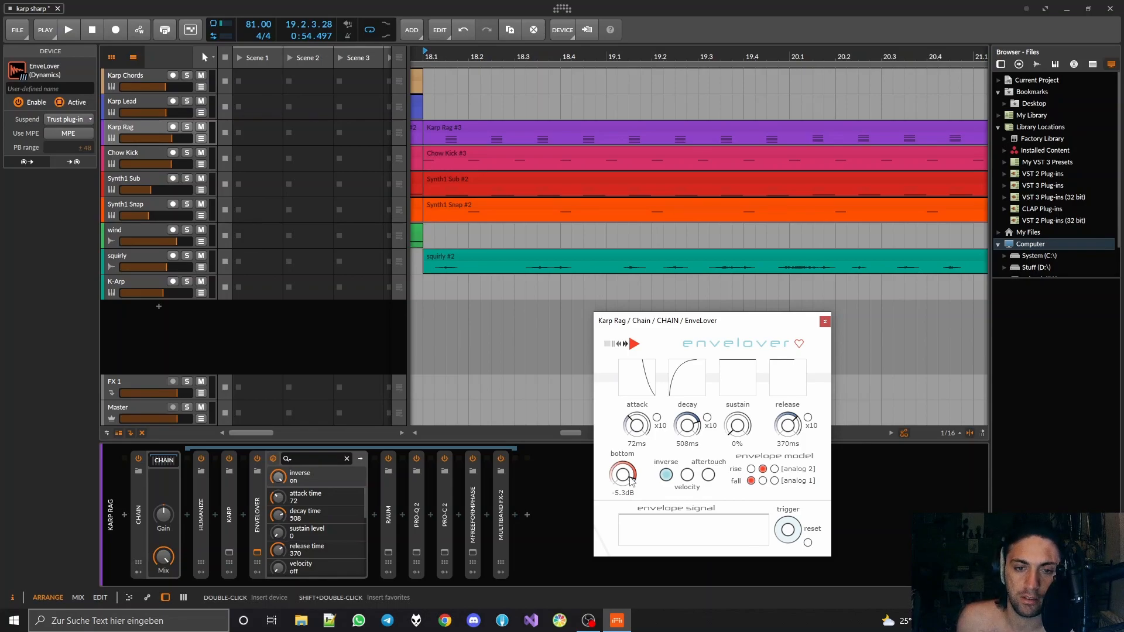
mouse_move(710, 321)
left_mouse_down()
mouse_move(675, 293)
mouse_move(711, 293)
mouse_move(719, 318)
left_mouse_up()
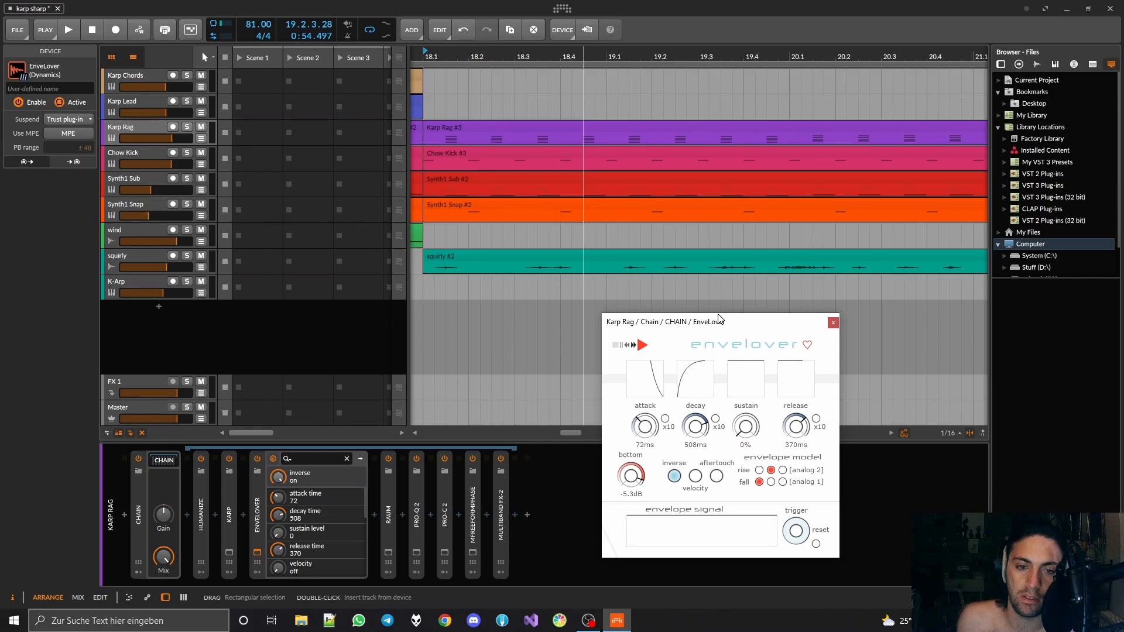
left_click(262, 492)
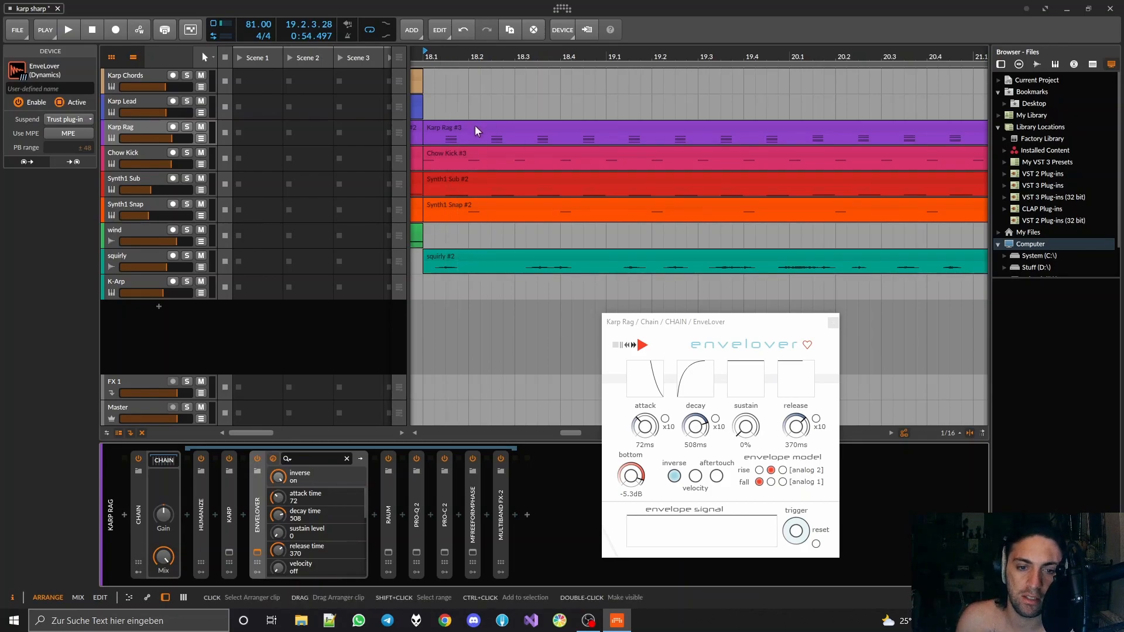
left_click(834, 323)
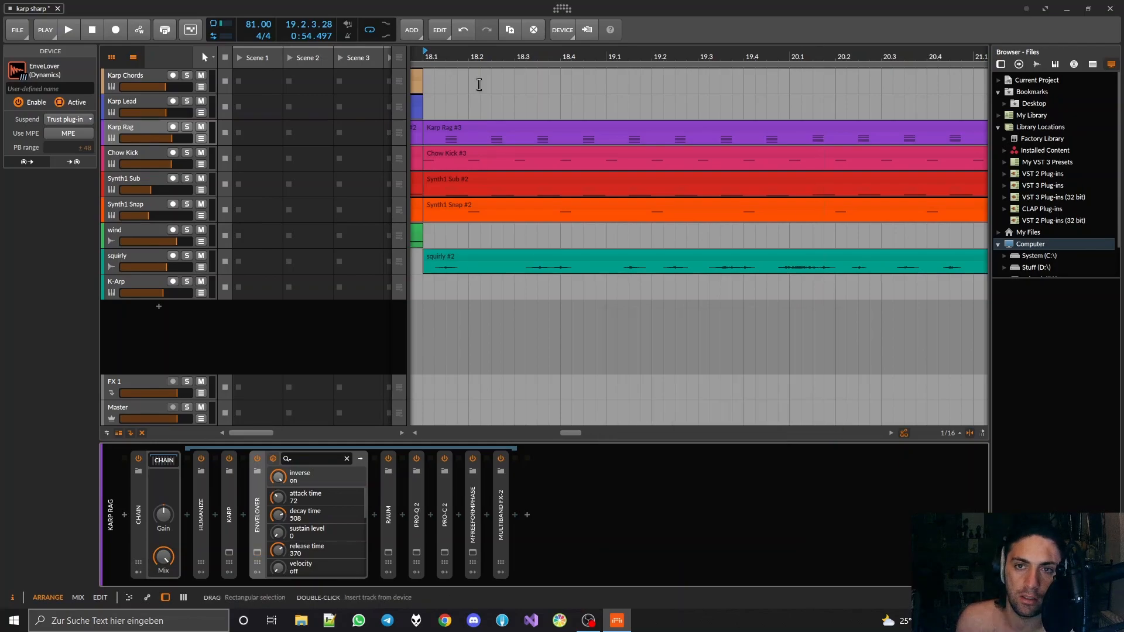
Play from bar 18, switching Karp Rag's EnveLover off and on again during playback to compare, and collapse the device.
left_click(425, 63)
key("space")
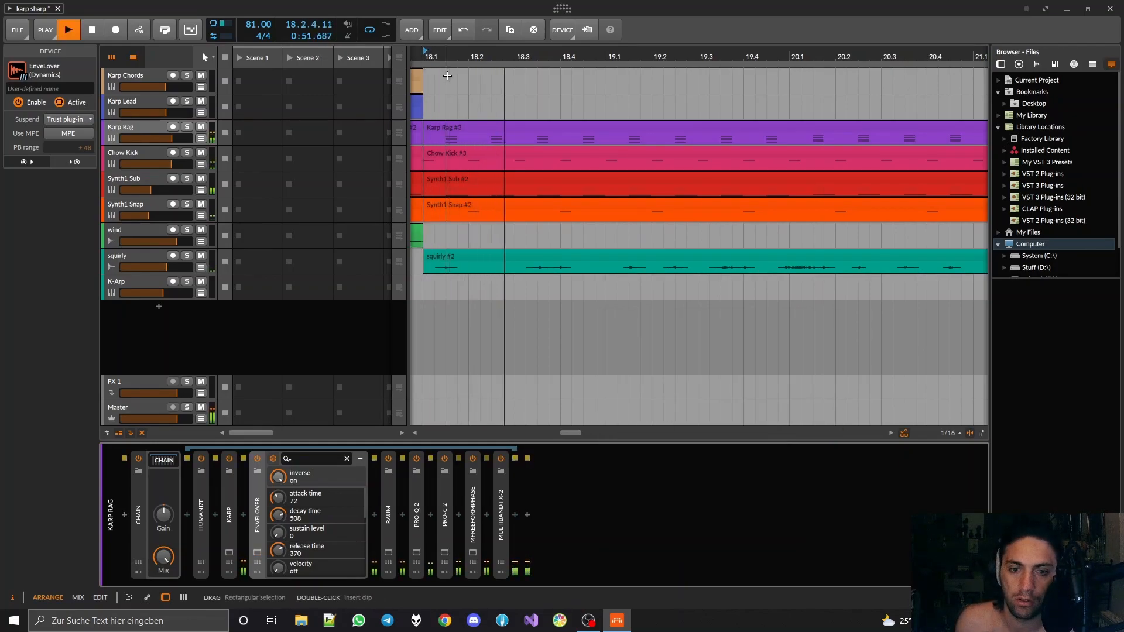
key("alt+a")
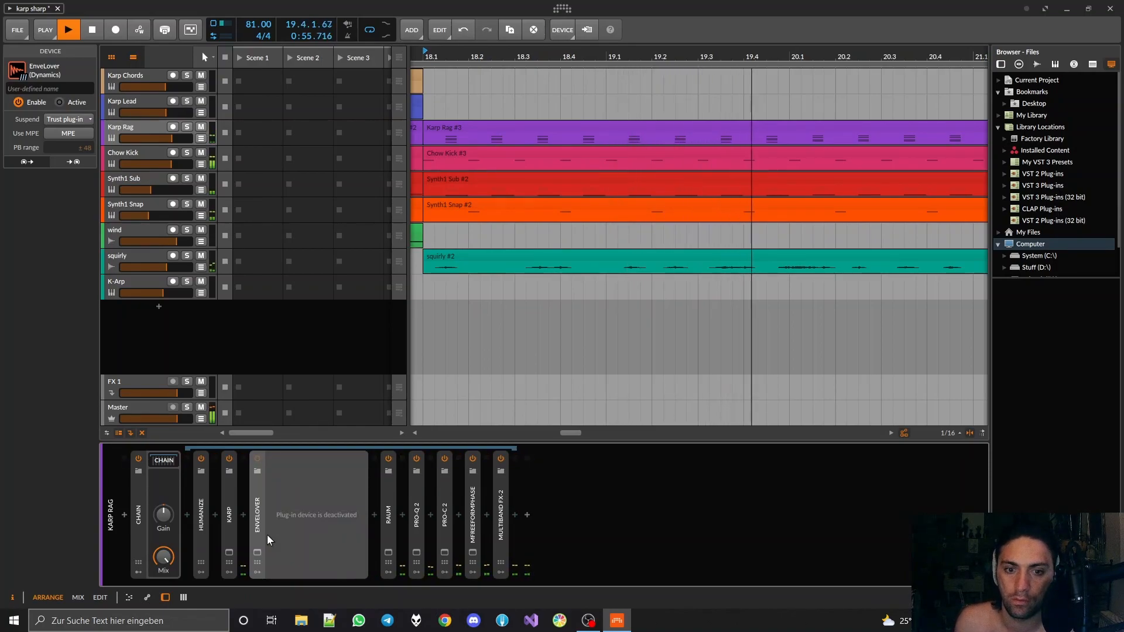
key("alt+a")
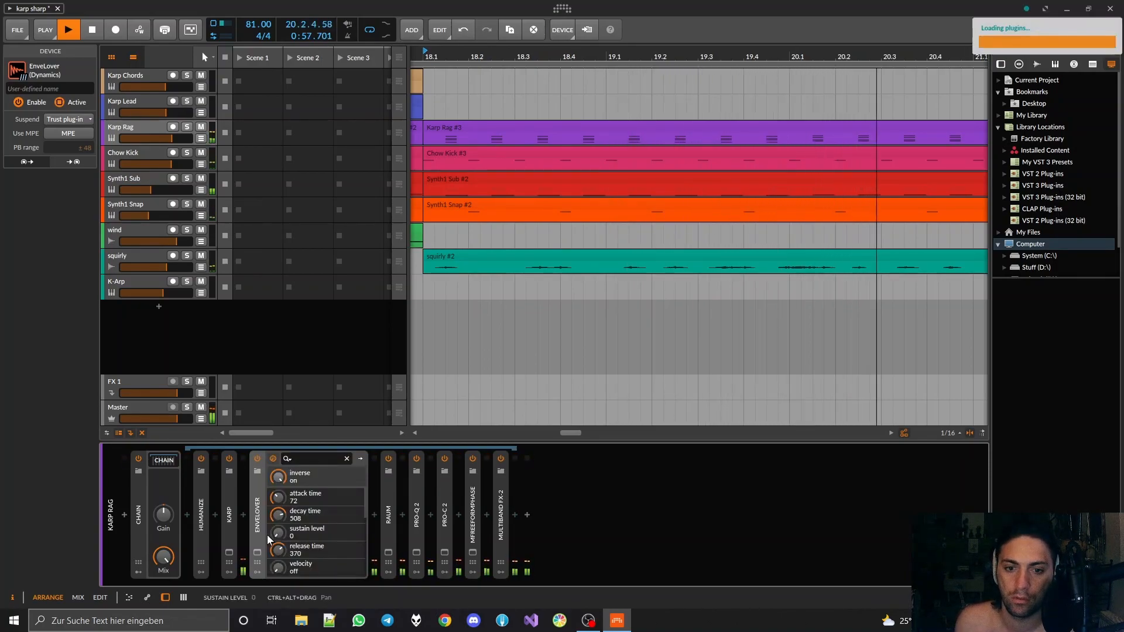
key("space")
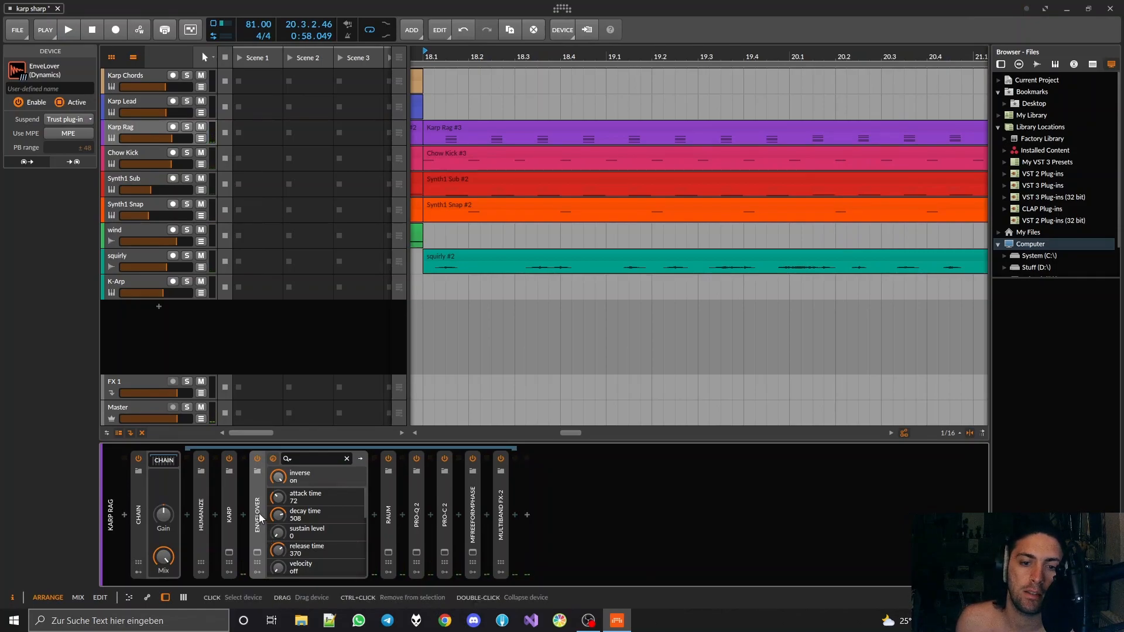
double_click(259, 518)
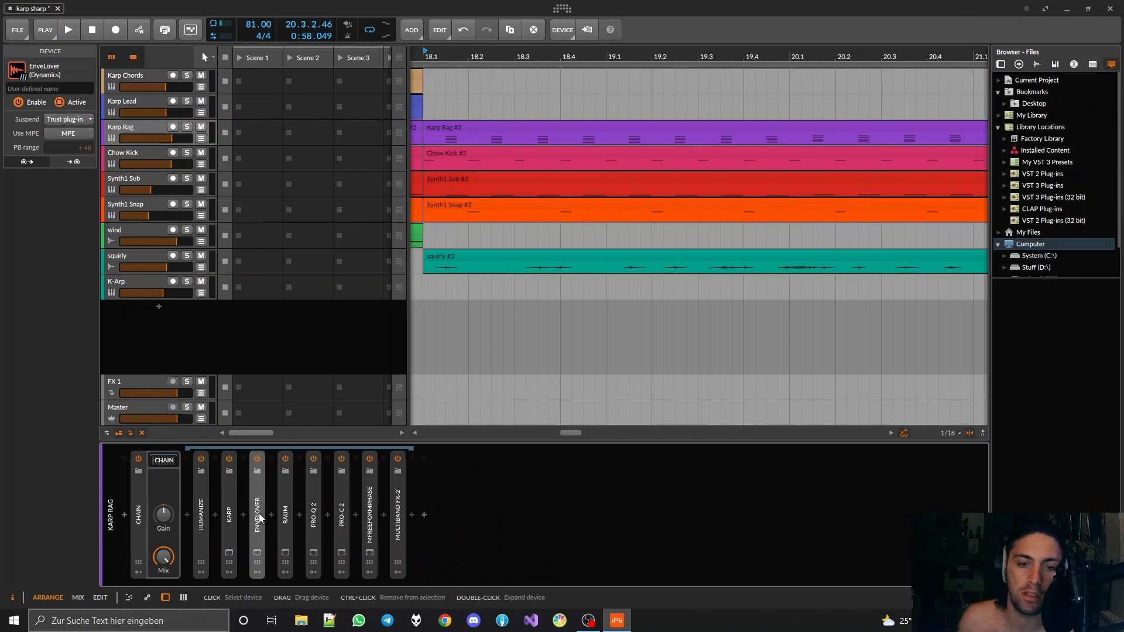
Return the playback start to bar 1 and save the project, collecting files outside the project folder.
scroll(515, 304, "down", 10)
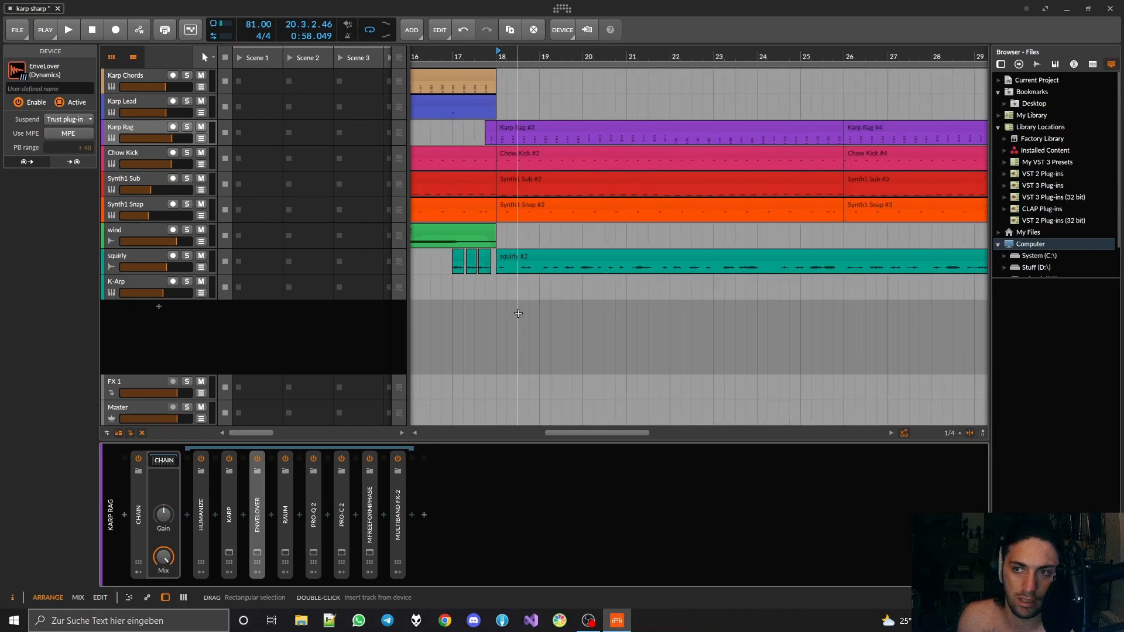
scroll(513, 298, "down", 3)
scroll(434, 143, "up", 3)
scroll(434, 143, "down", 2)
left_click(434, 65)
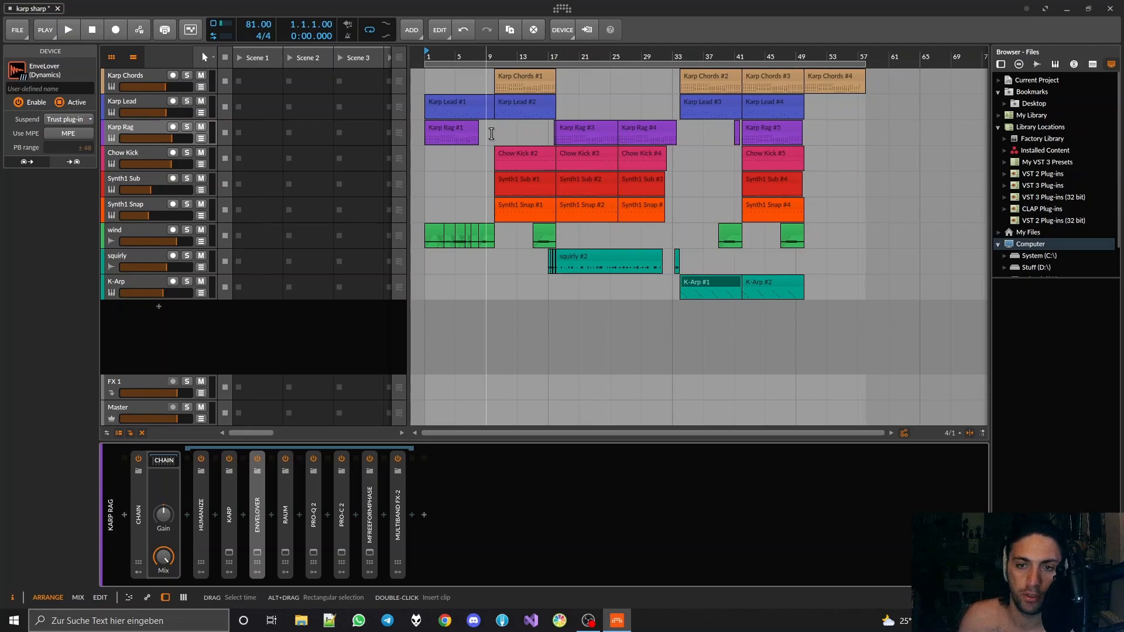
key("ctrl+s")
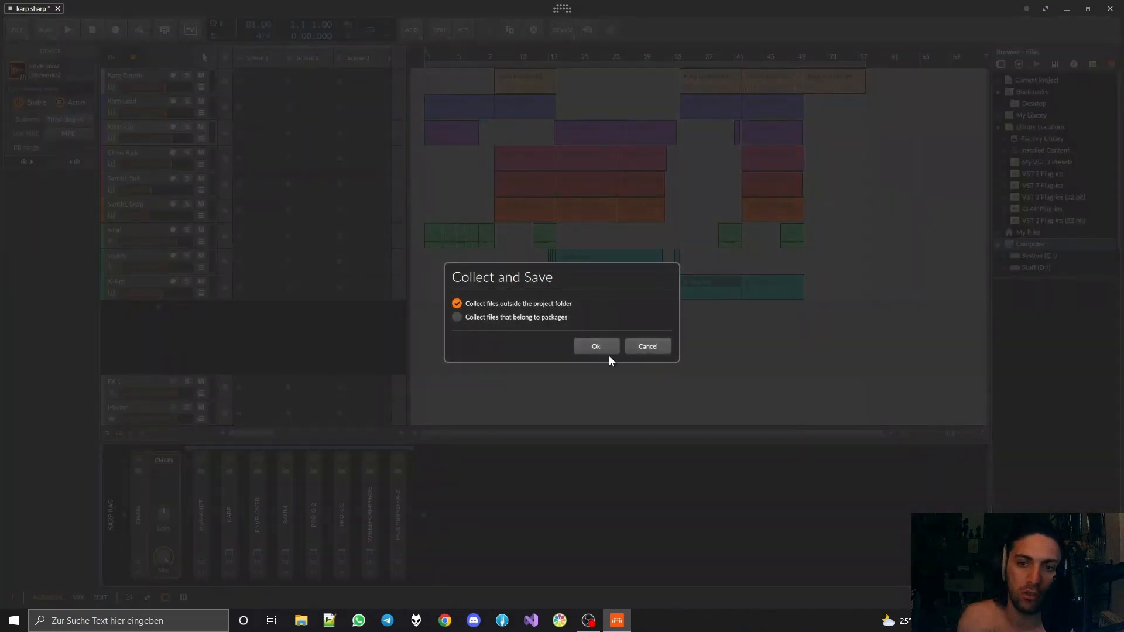
left_click(602, 346)
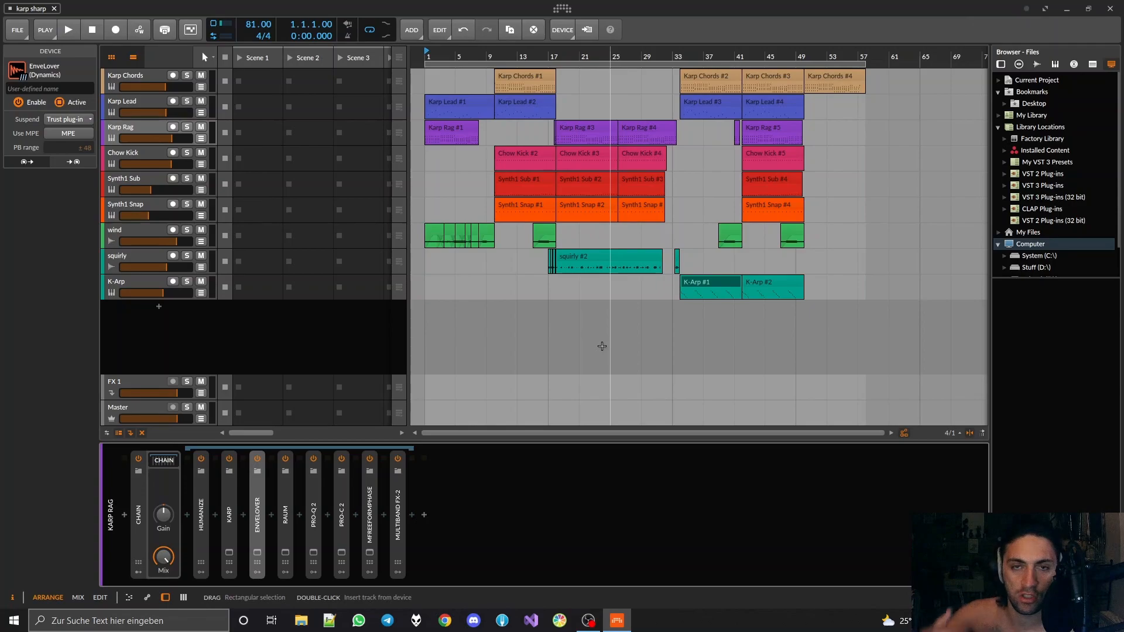